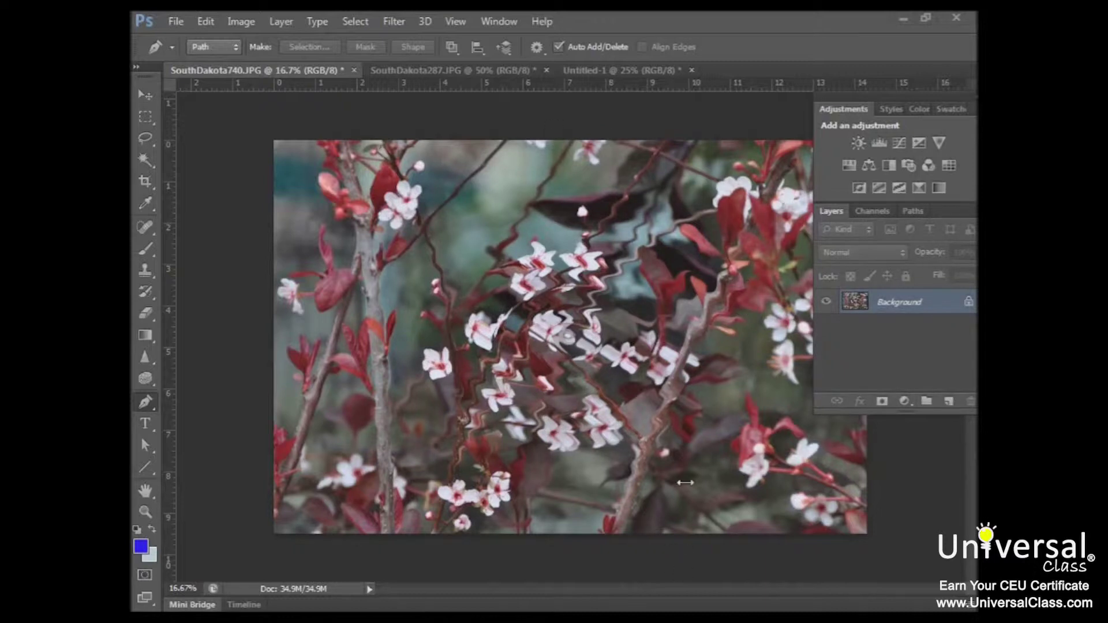
# Switch to the SouthDakota287.JPG bison photo document with Ctrl+Tab.
pyautogui.hotkey('ctrl', 'Tab')
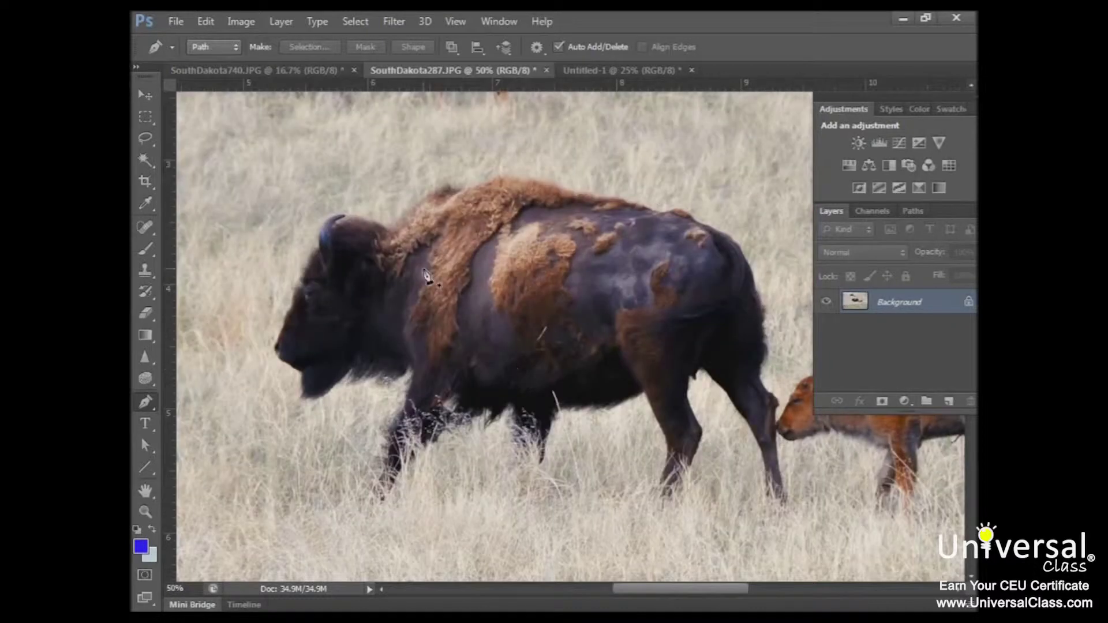
# Browse the Filter menu categories through to Stylize and open the Wind filter settings.
pyautogui.click(394, 21)
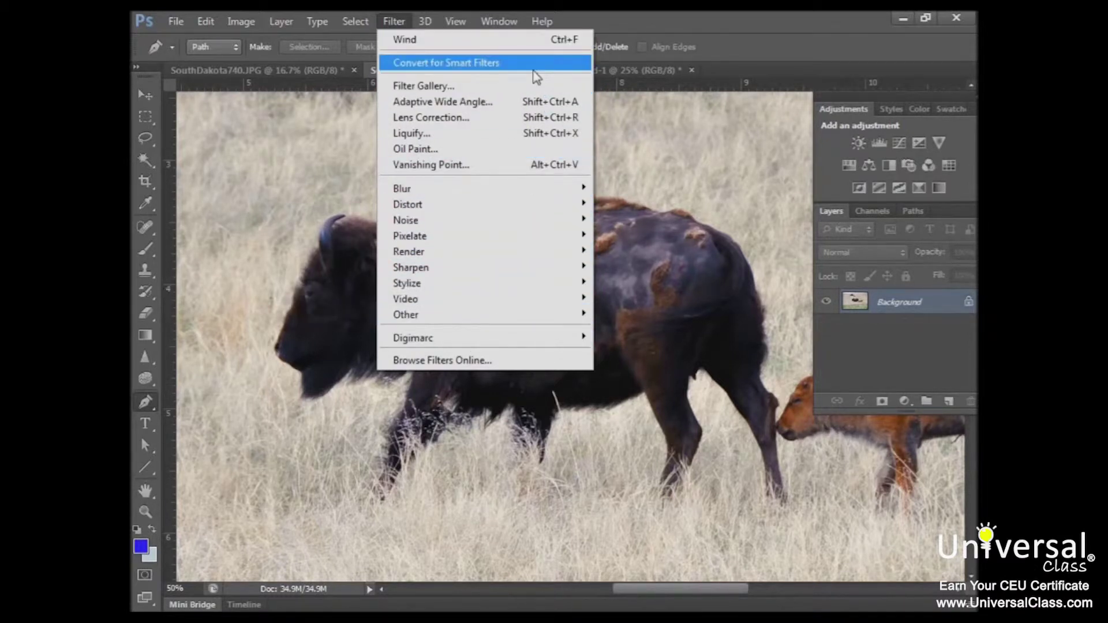
pyautogui.moveTo(496, 198)
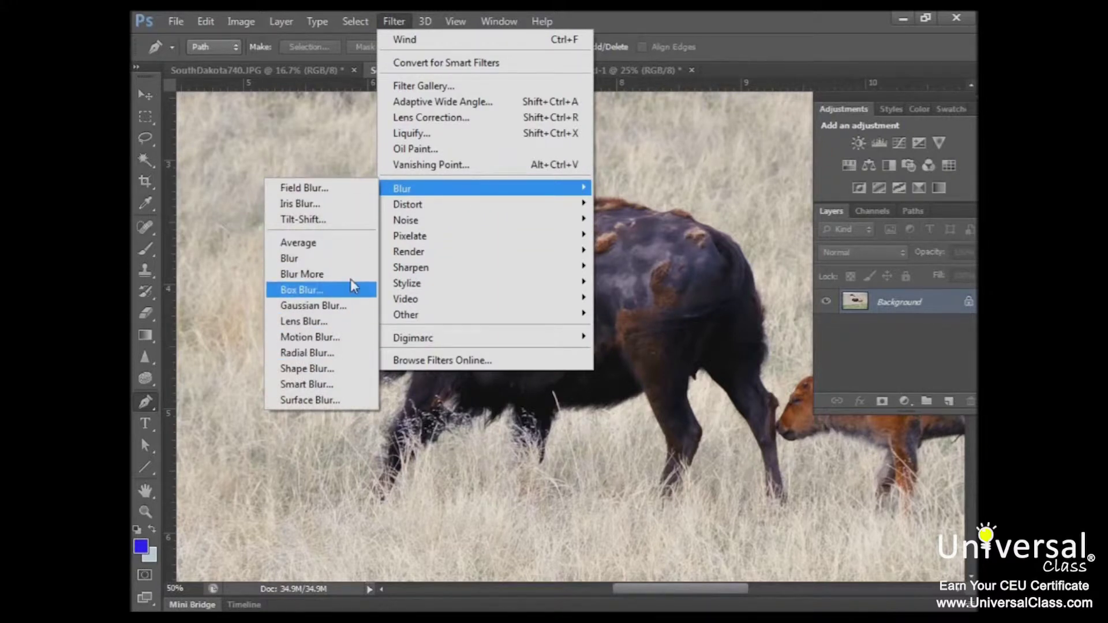
pyautogui.moveTo(441, 205)
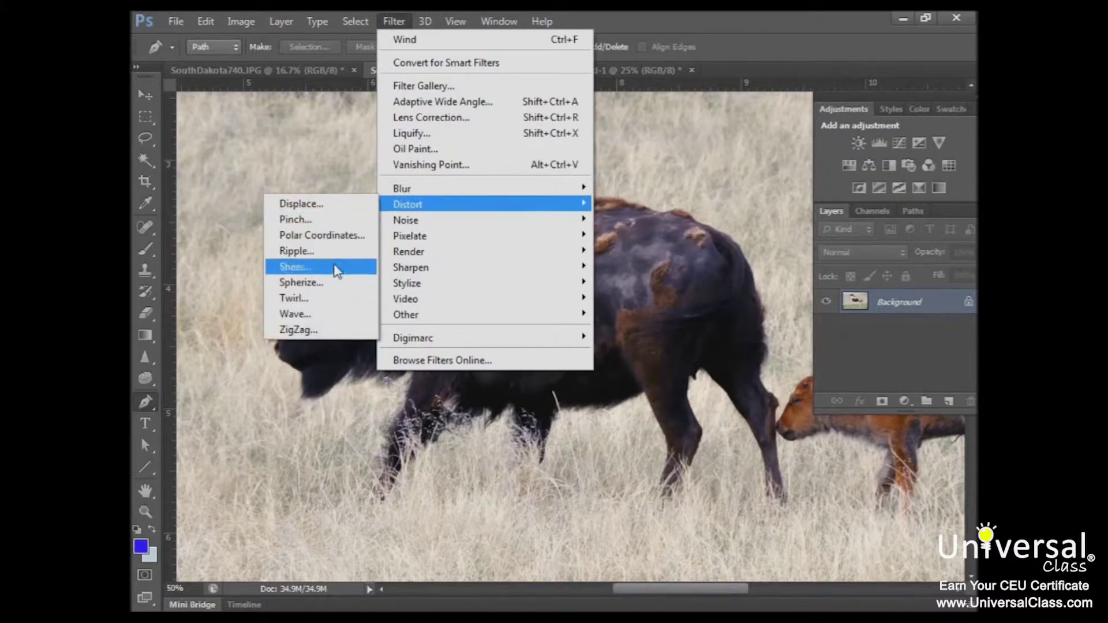
pyautogui.moveTo(402, 227)
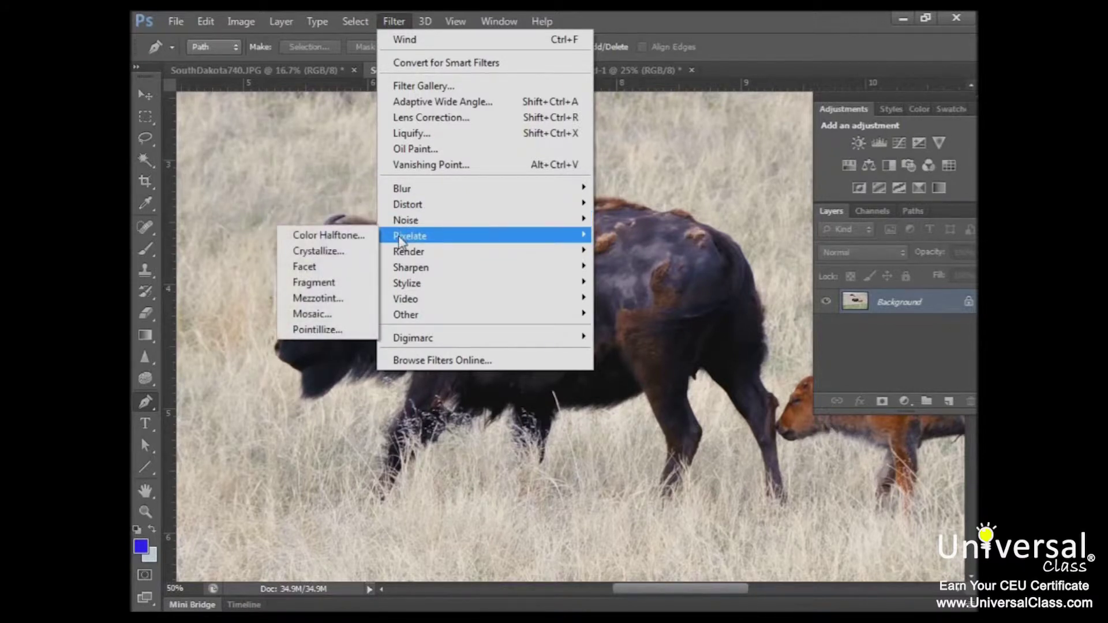
pyautogui.moveTo(401, 255)
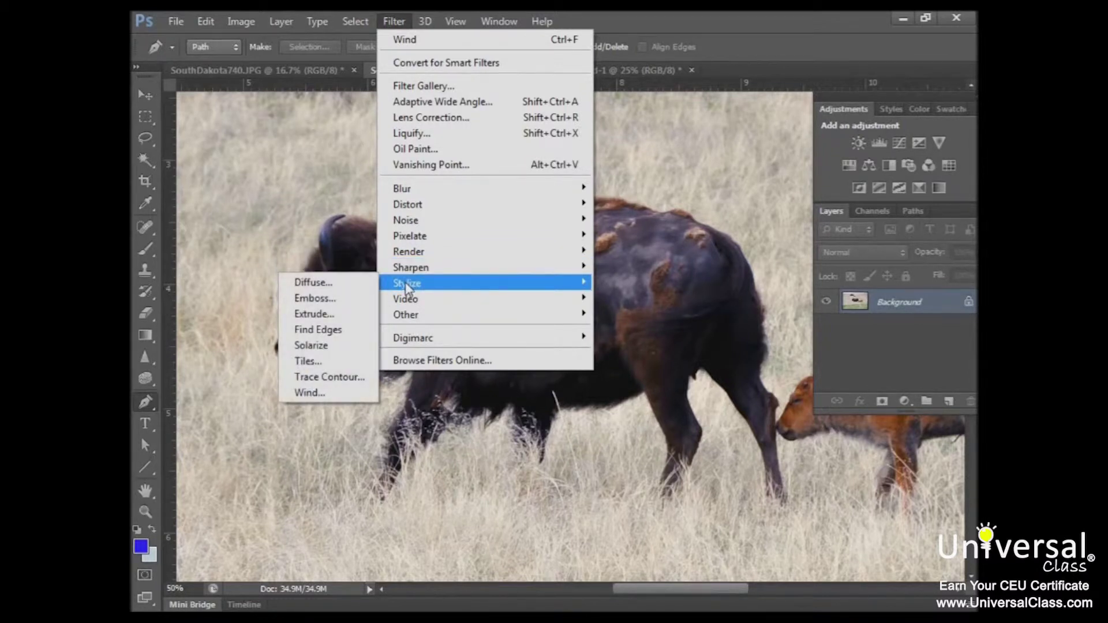
pyautogui.click(314, 392)
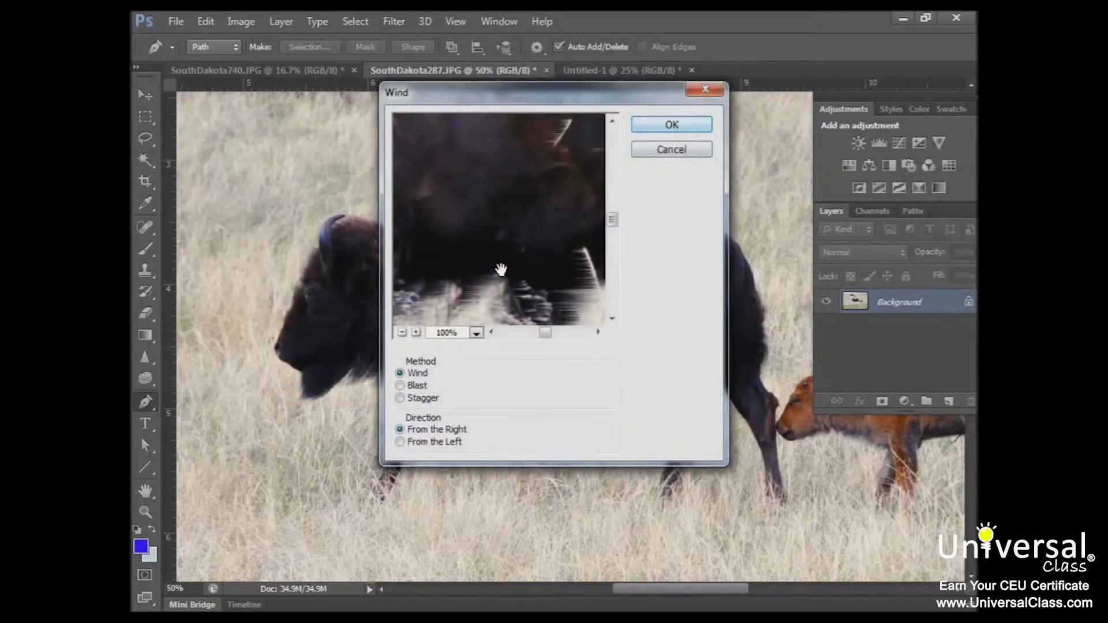
pyautogui.click(652, 131)
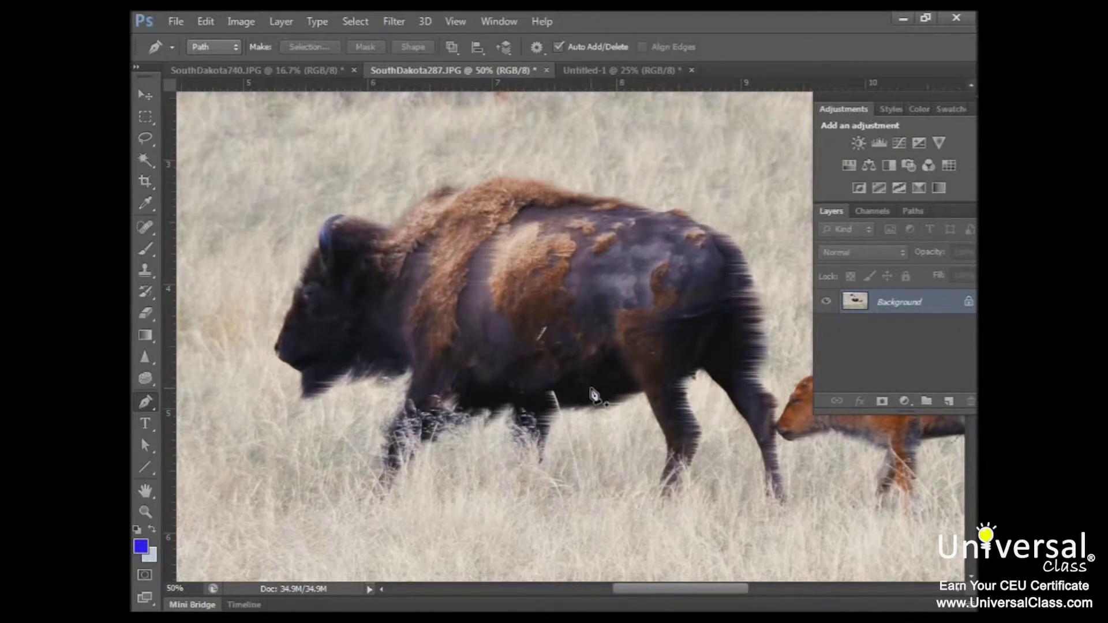
pyautogui.hotkey('ctrl', 'z')
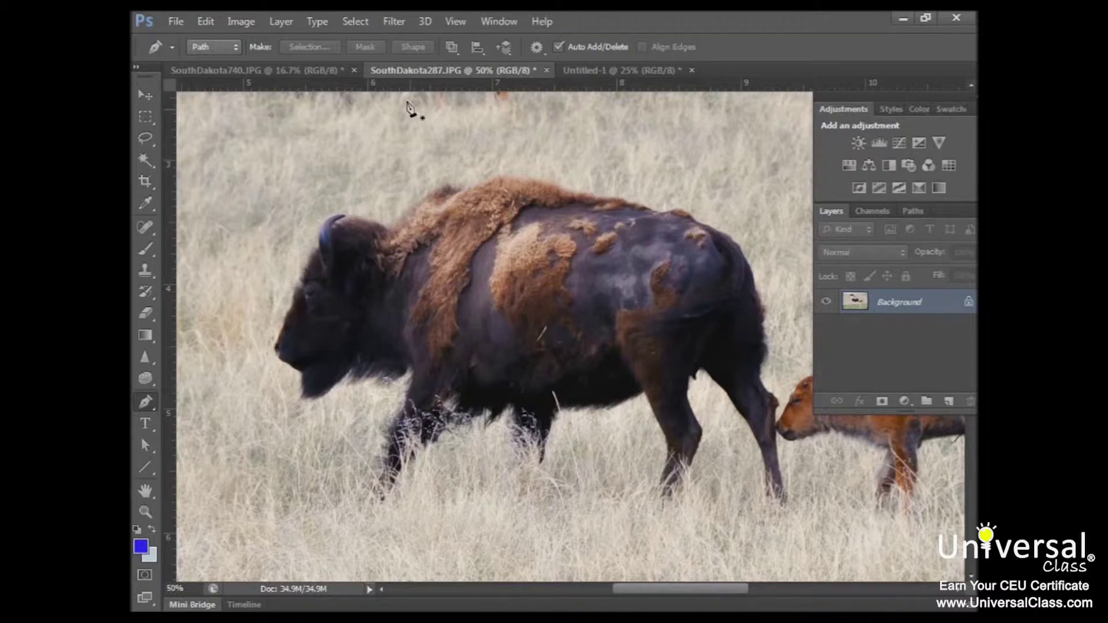
pyautogui.click(395, 22)
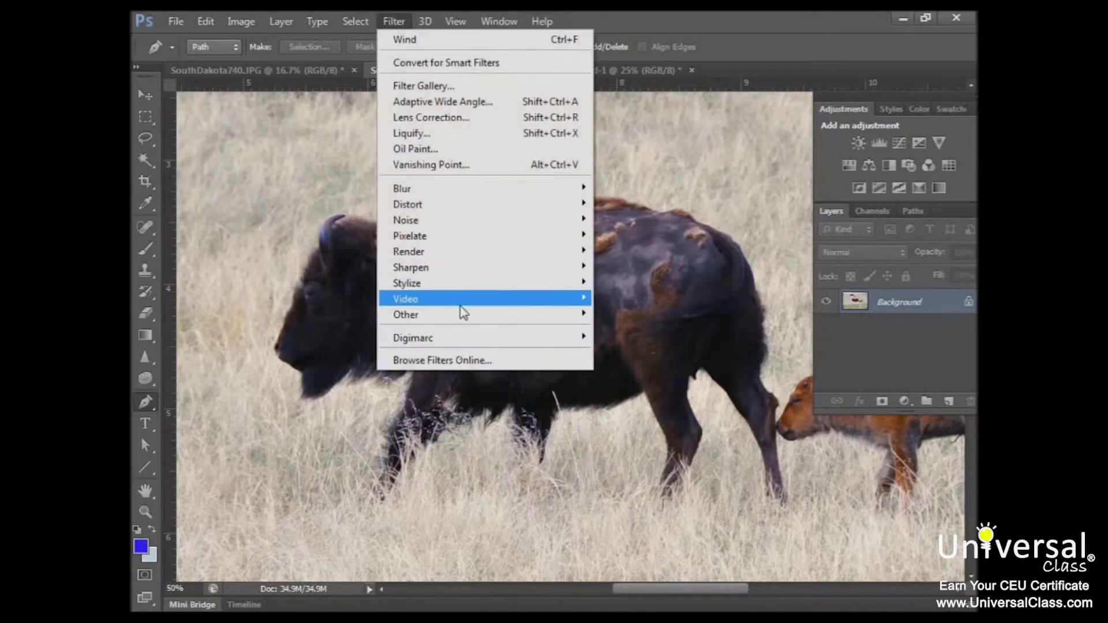
pyautogui.moveTo(444, 284)
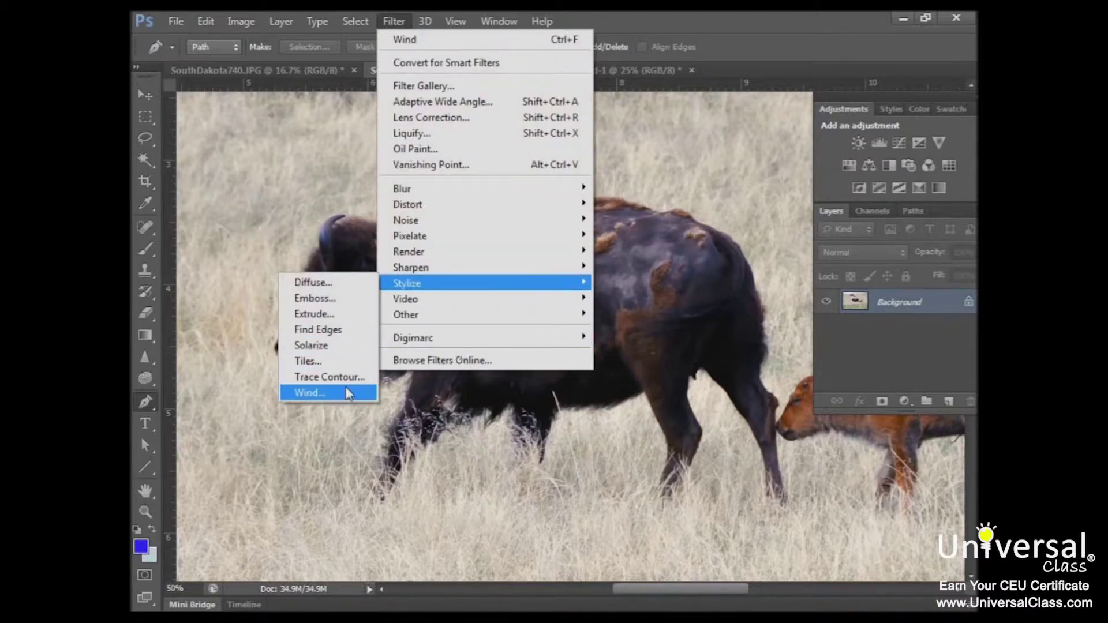
pyautogui.click(315, 392)
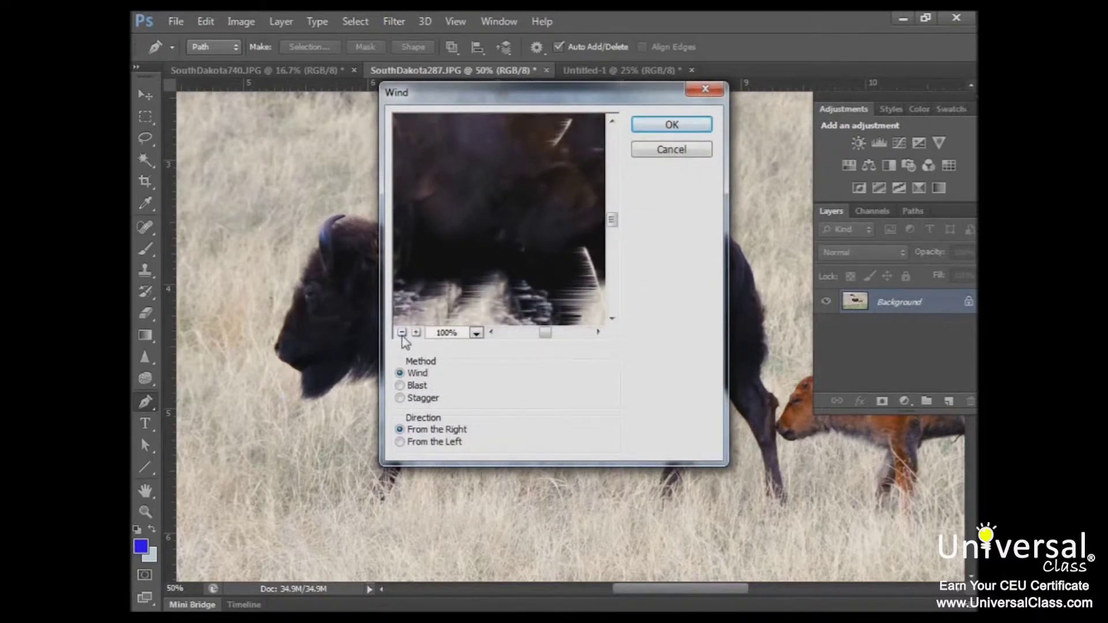
pyautogui.click(401, 332)
pyautogui.click(400, 386)
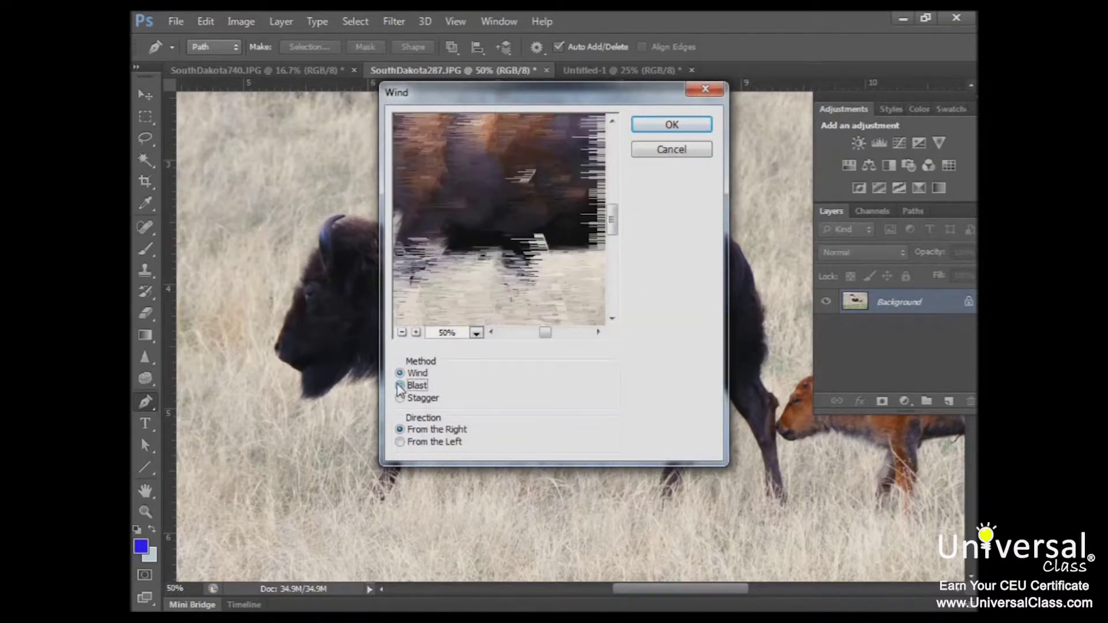
pyautogui.click(400, 443)
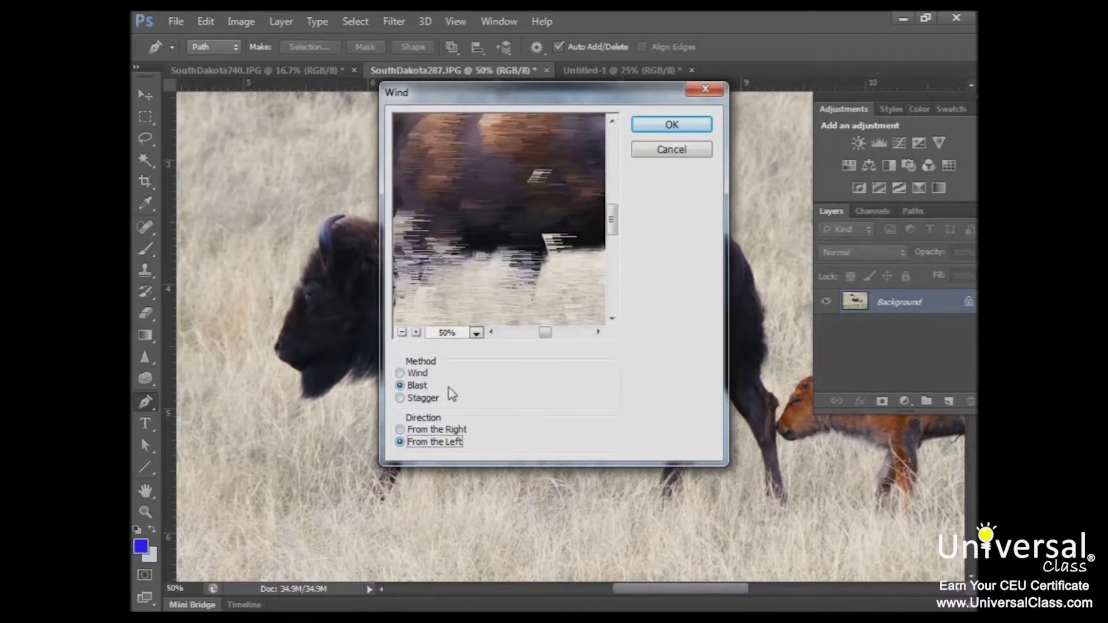
pyautogui.click(402, 333)
pyautogui.click(400, 398)
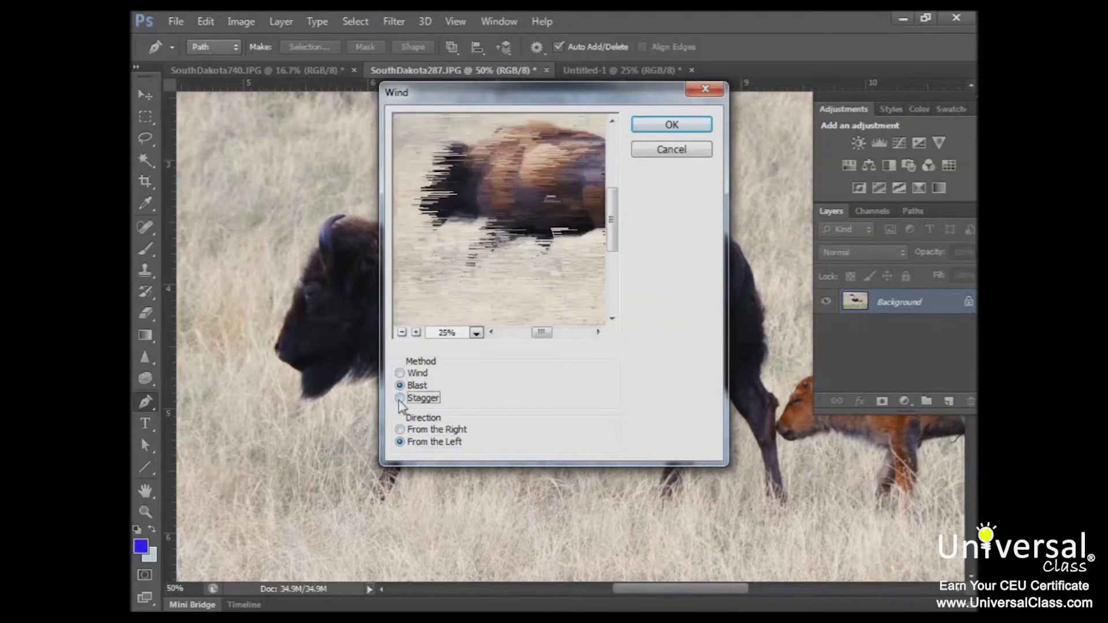
pyautogui.click(400, 430)
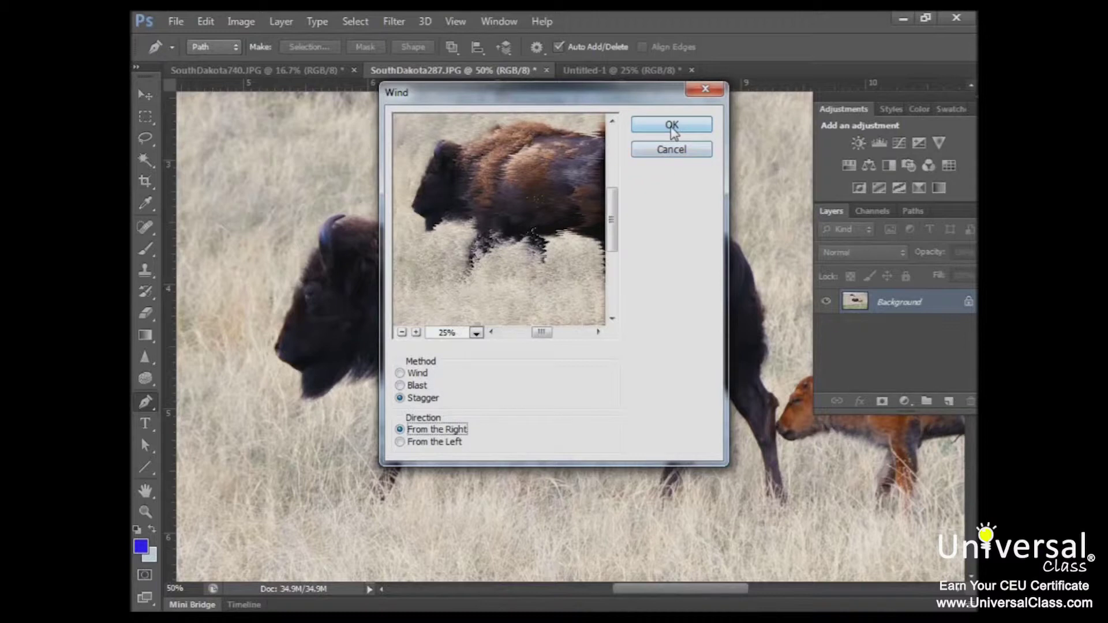
pyautogui.click(672, 126)
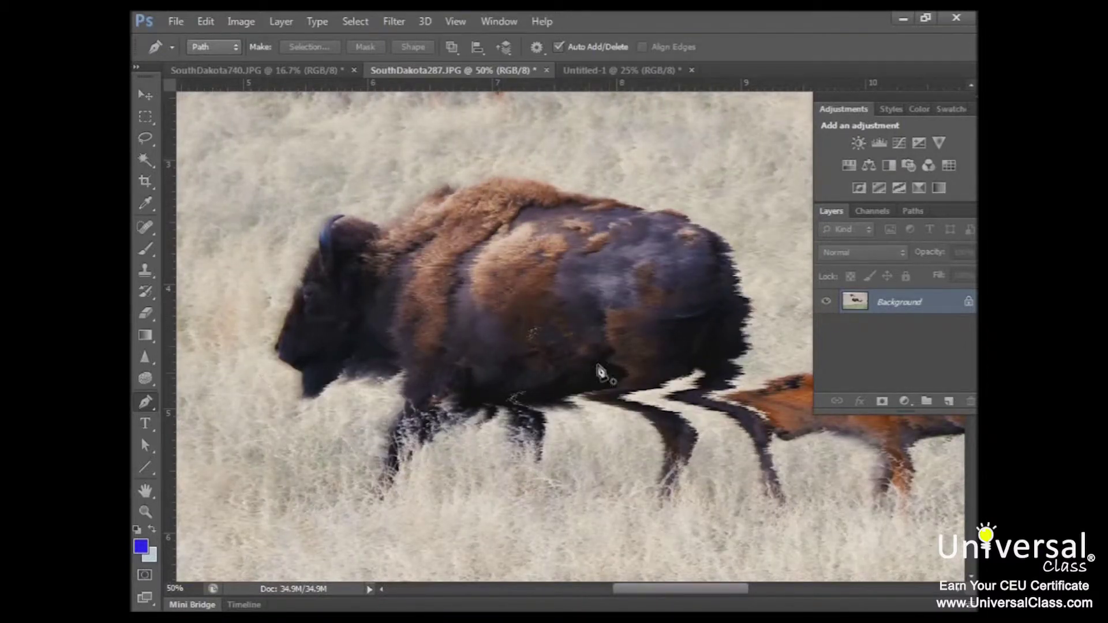
pyautogui.hotkey('ctrl', 'z')
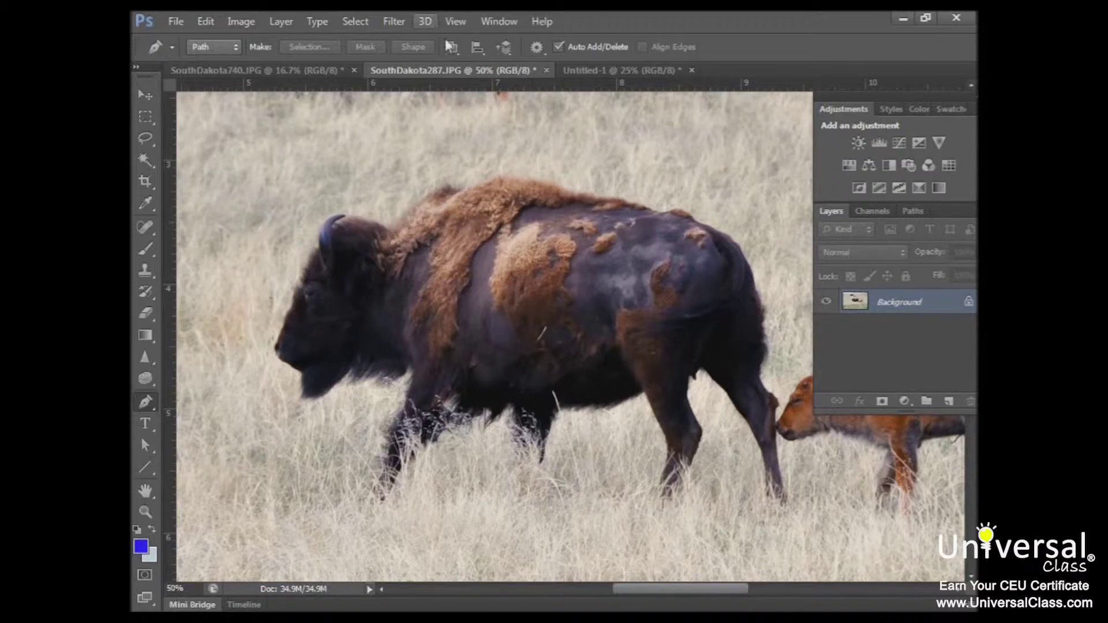
# Open the Filter Gallery and set the preview to 66.7%, centred on the bison's head.
pyautogui.click(395, 23)
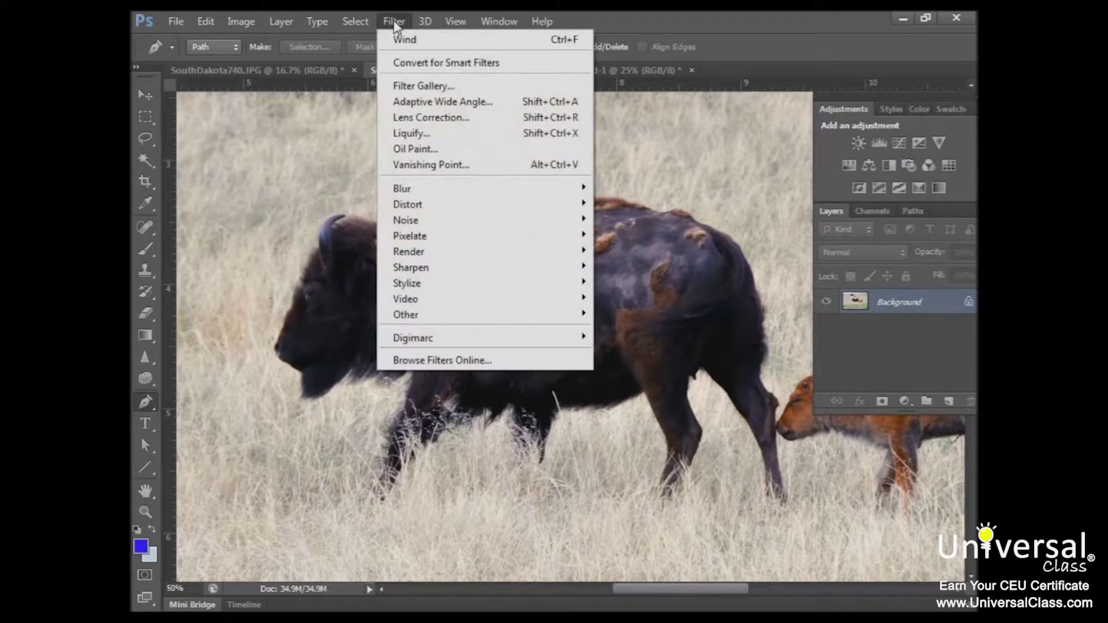
pyautogui.click(422, 86)
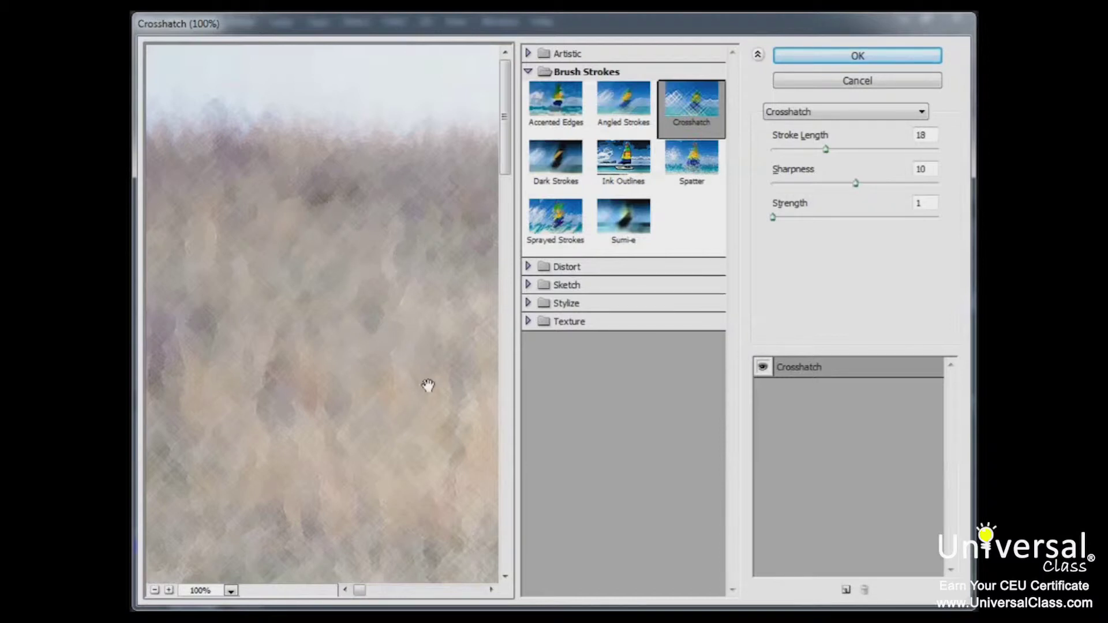
pyautogui.moveTo(428, 386); pyautogui.dragTo(246, 247)
pyautogui.click(505, 366)
pyautogui.moveTo(400, 322); pyautogui.dragTo(198, 227)
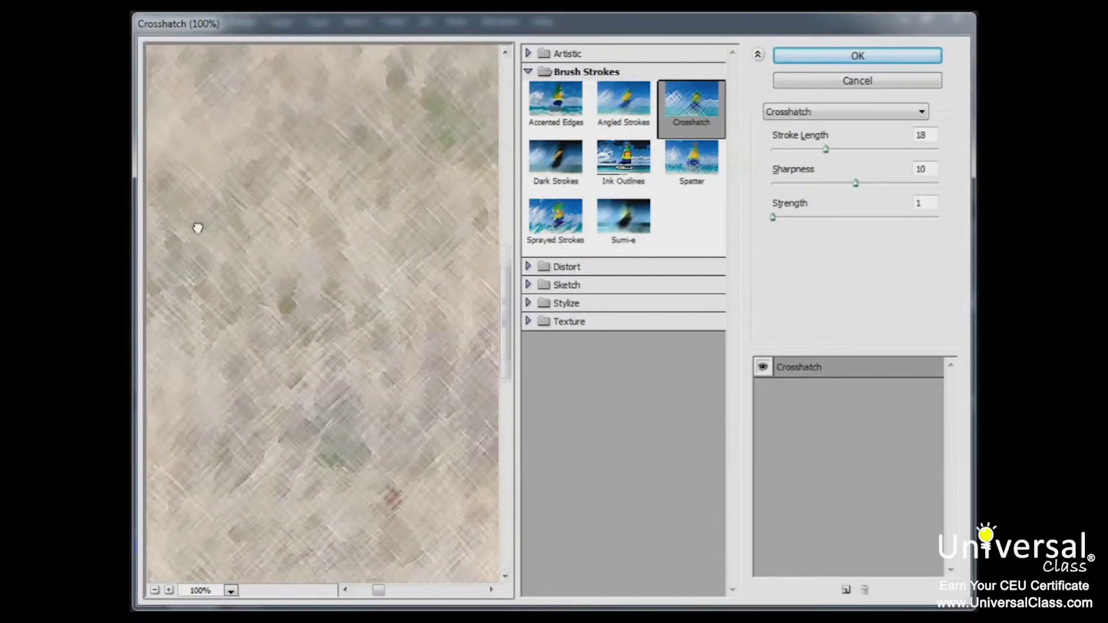
pyautogui.scroll(-5, 460, 266)
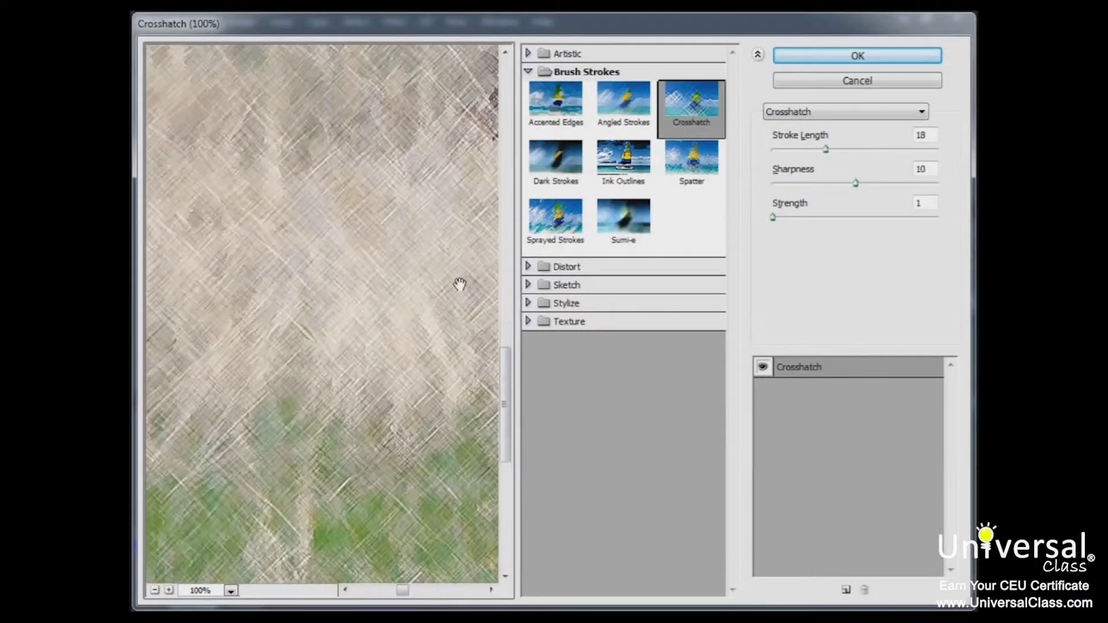
pyautogui.moveTo(460, 284); pyautogui.dragTo(264, 288)
pyautogui.scroll(5, 264, 288)
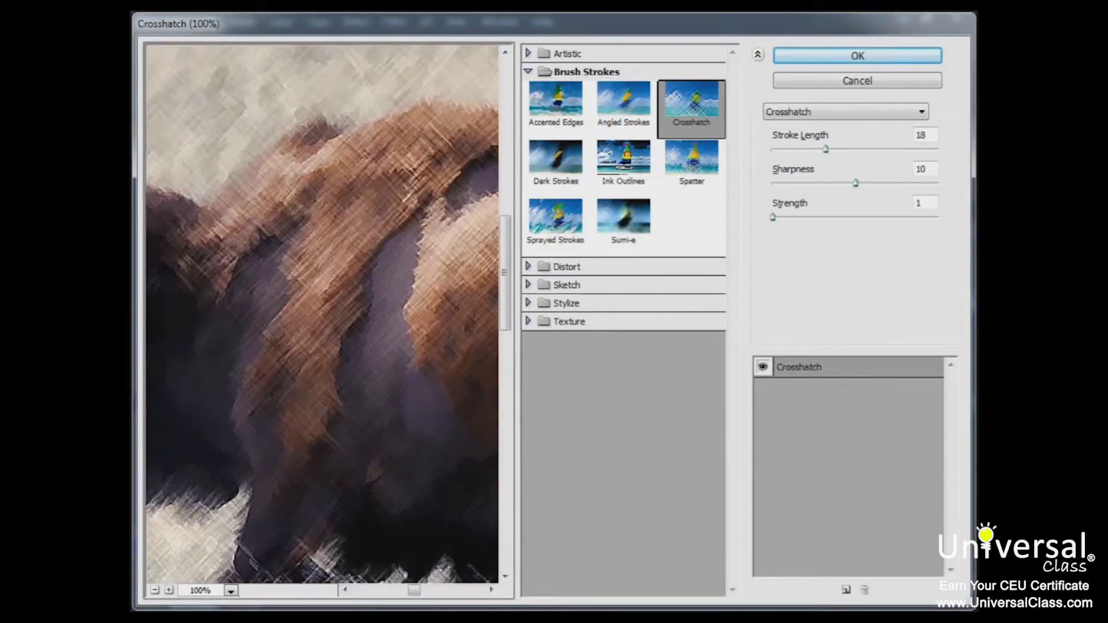
pyautogui.click(155, 591)
pyautogui.moveTo(366, 448); pyautogui.dragTo(413, 338)
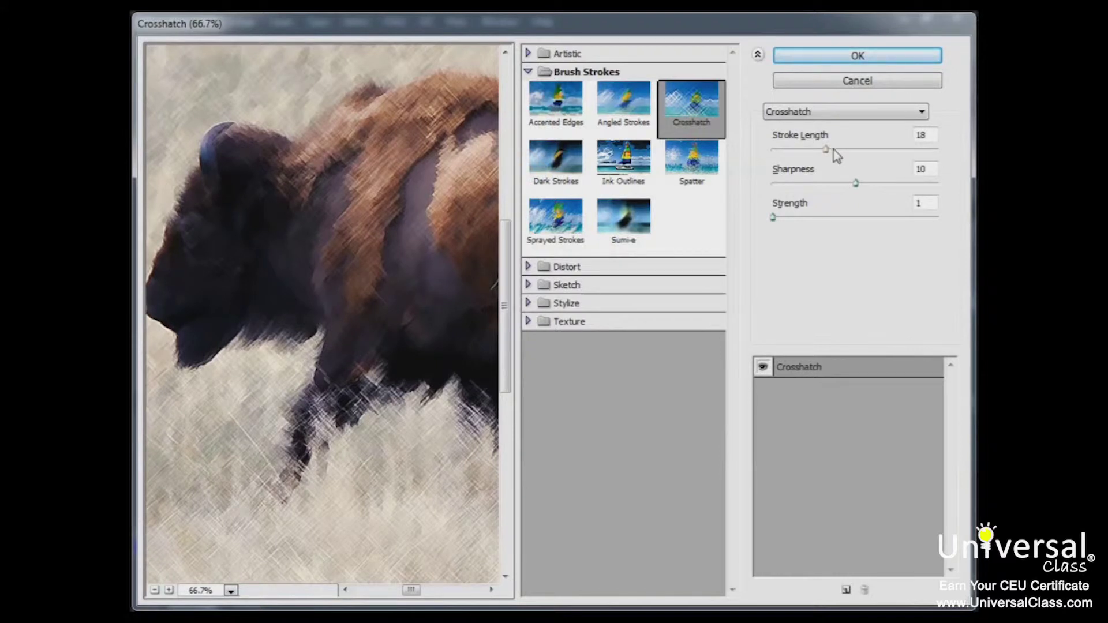
# Lengthen the Crosshatch strokes and raise their strength, then try Accented Edges.
pyautogui.moveTo(826, 149); pyautogui.dragTo(893, 185)
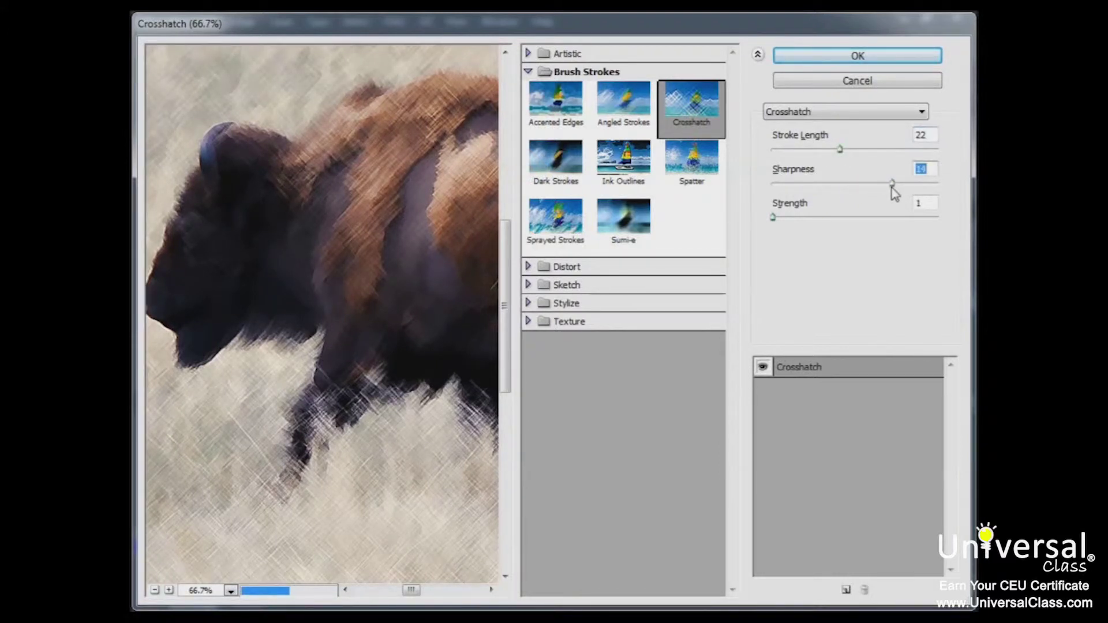
pyautogui.moveTo(772, 217); pyautogui.dragTo(832, 221)
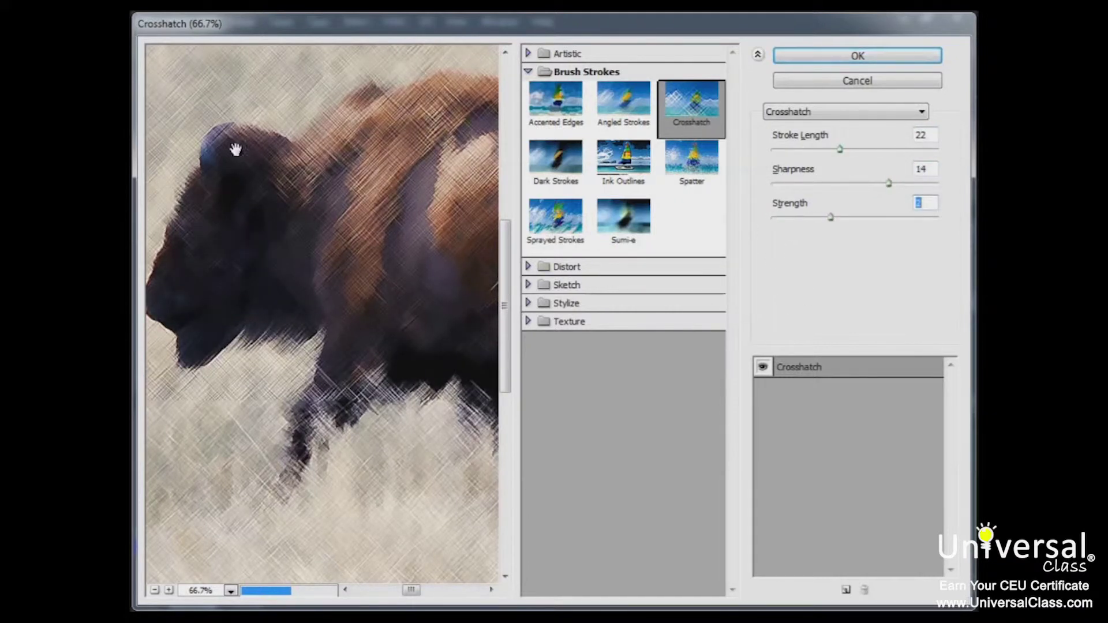
pyautogui.click(556, 101)
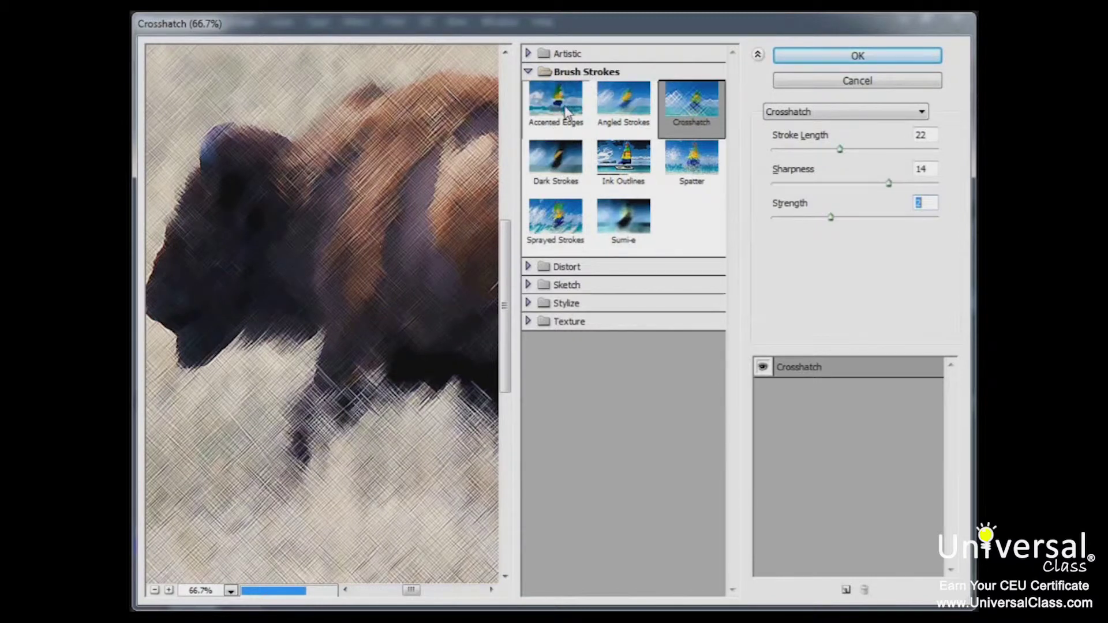
# Try Dark Strokes and Ink Outlines, viewing the preview at 100% and then about 6%.
pyautogui.click(568, 167)
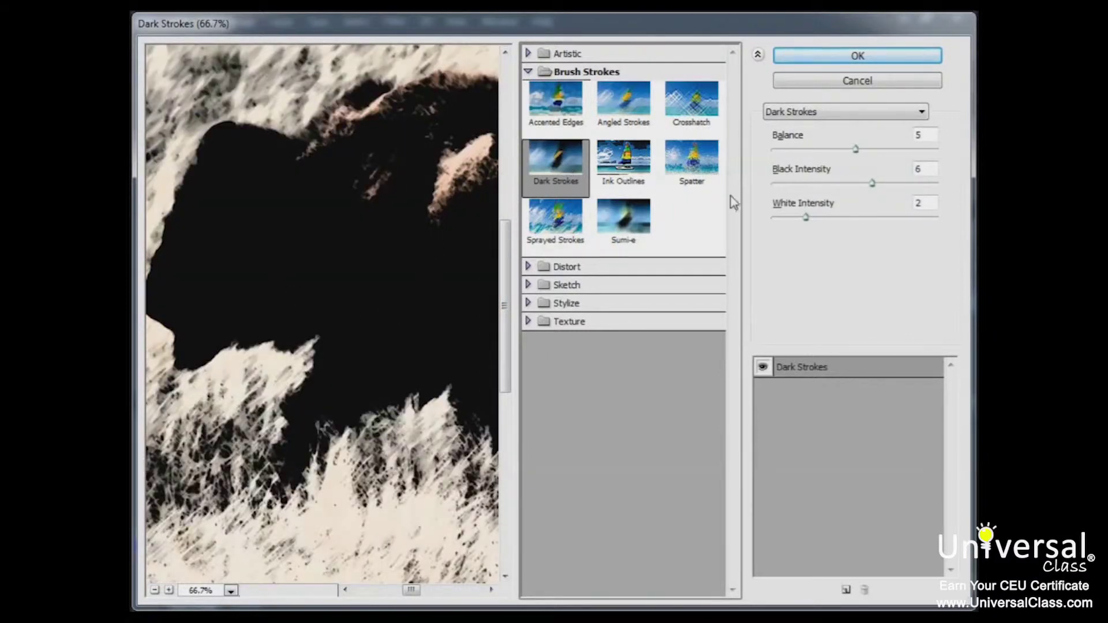
pyautogui.click(632, 172)
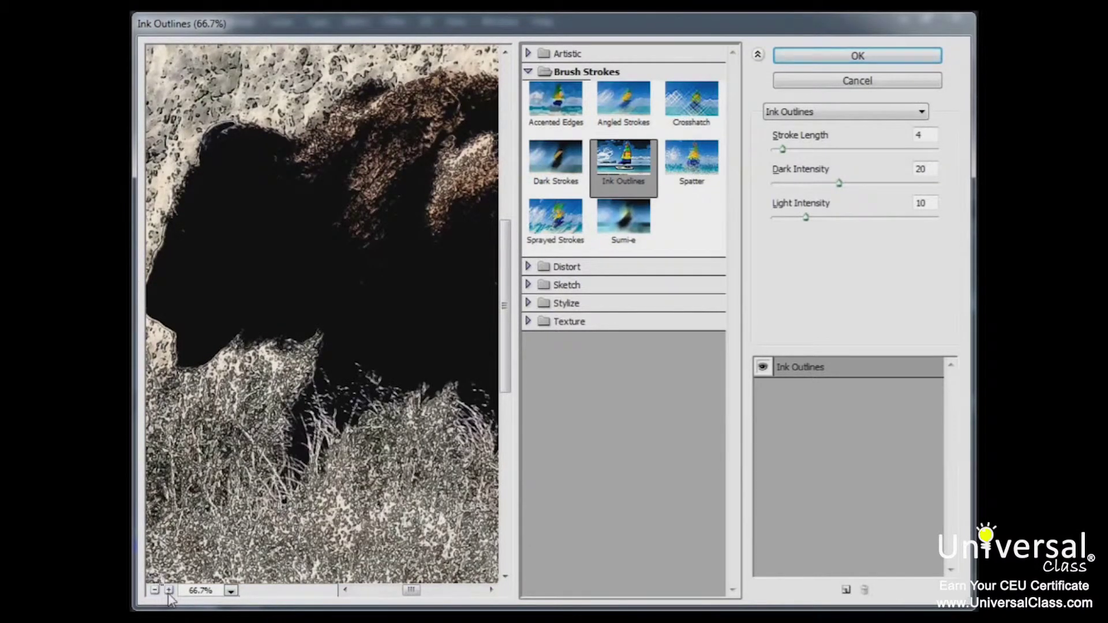
pyautogui.click(230, 592)
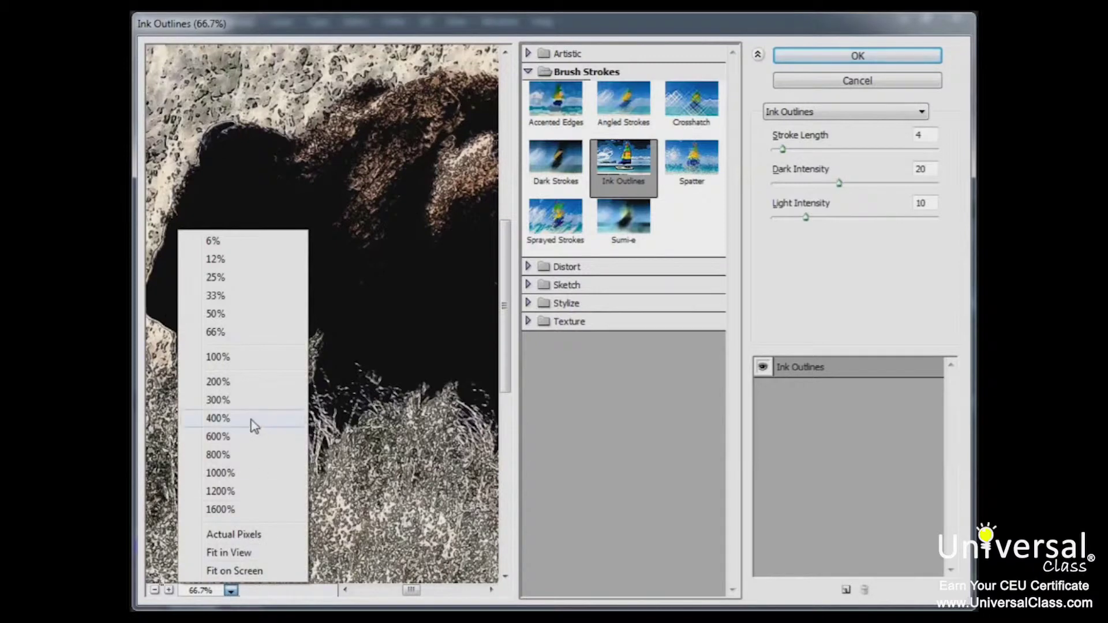
pyautogui.click(248, 357)
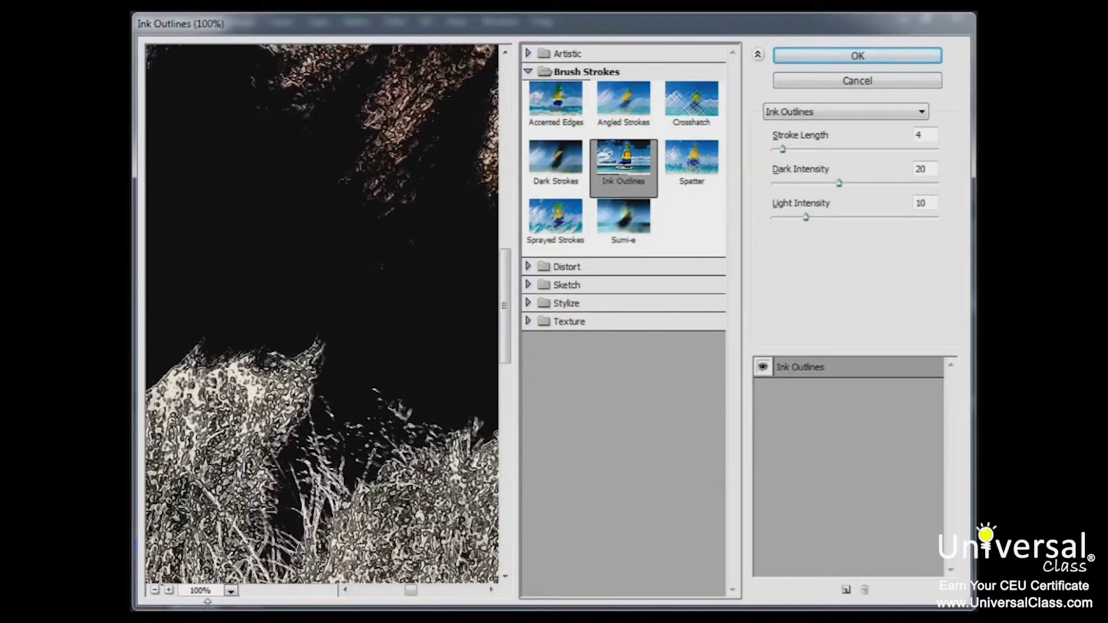
pyautogui.click(231, 592)
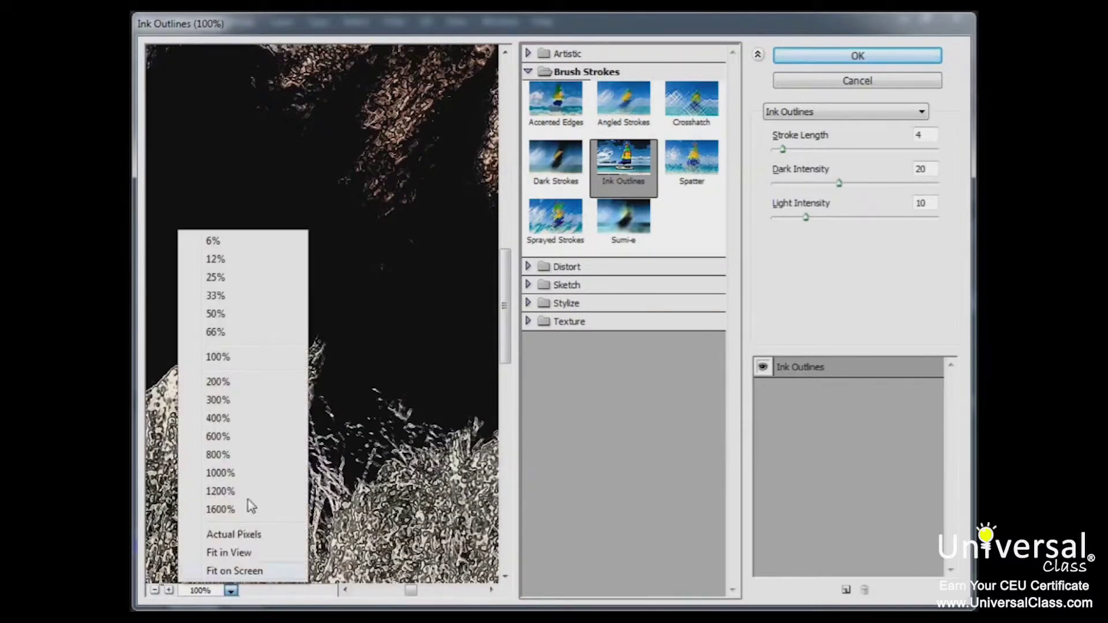
pyautogui.click(218, 238)
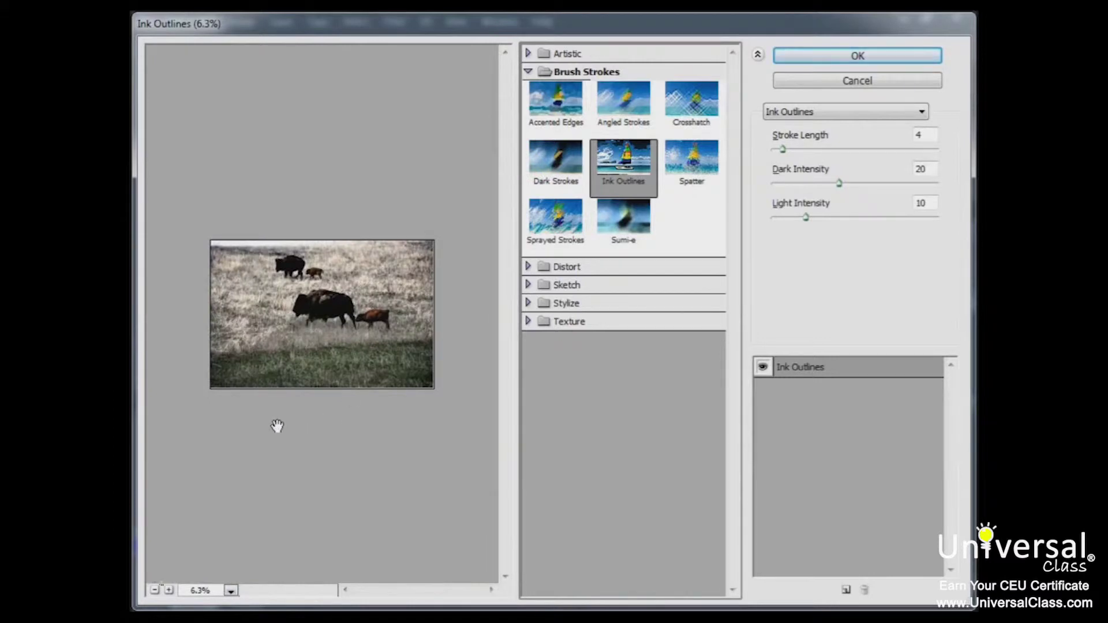
# Set the preview zoom to 25% and preview the Sumi-e brush-stroke effect.
pyautogui.click(154, 590)
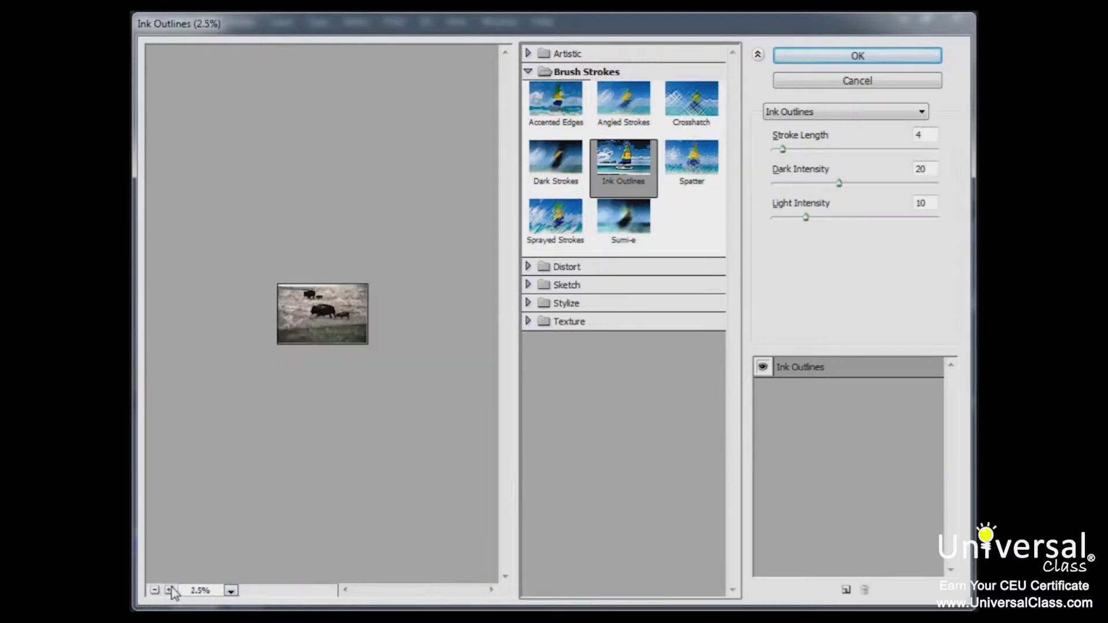
pyautogui.click(169, 590)
pyautogui.click(169, 590)
pyautogui.click(169, 590)
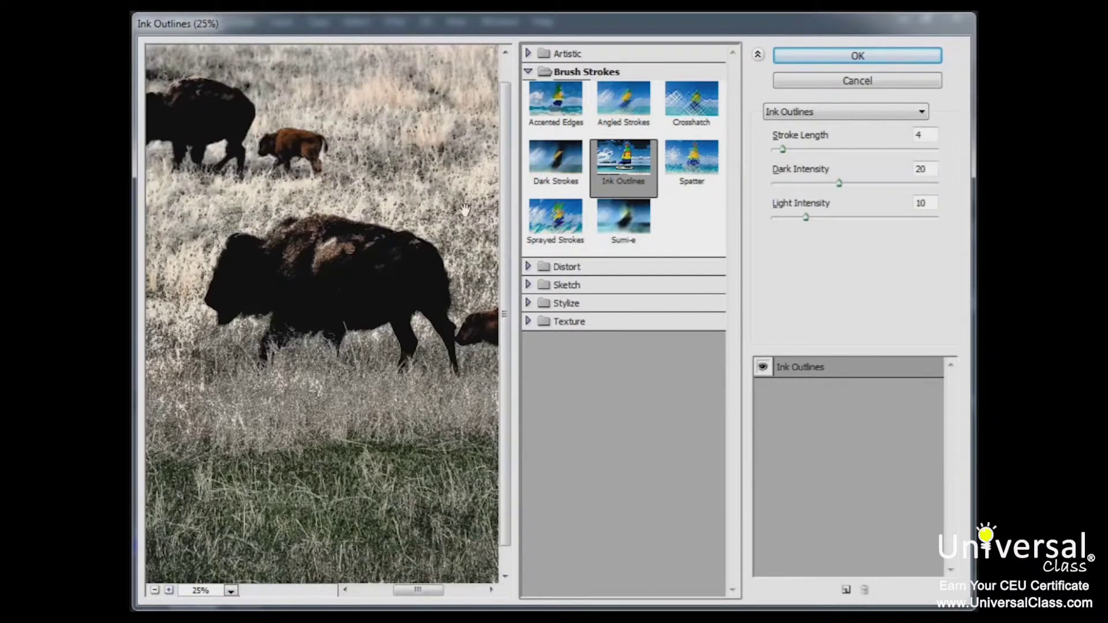
pyautogui.click(642, 229)
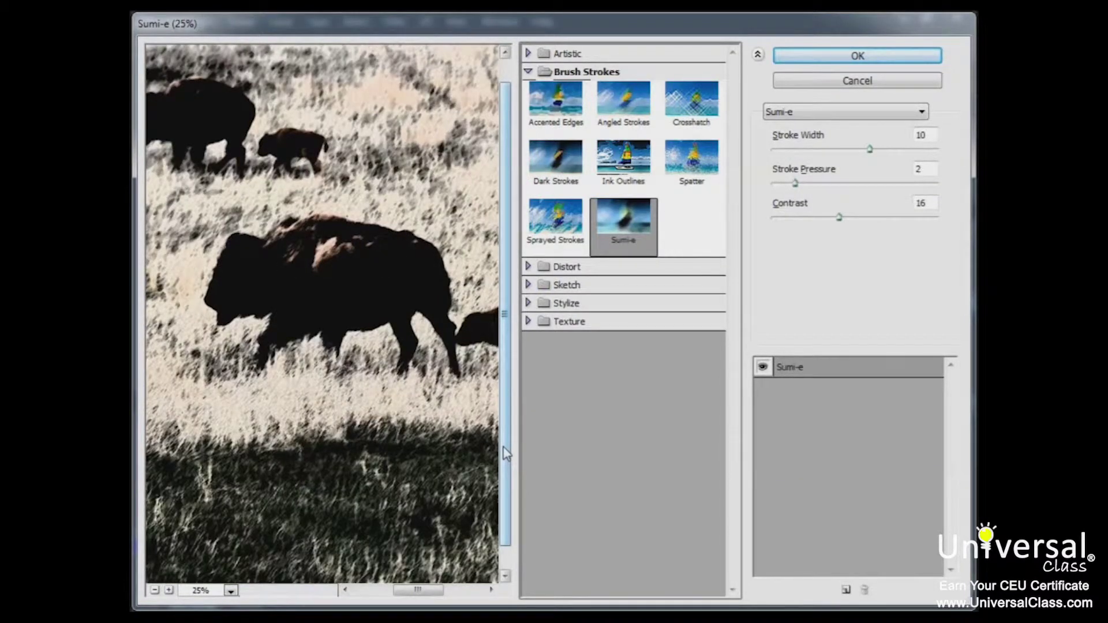
# Preview Artistic > Underpainting on the bison with a Sandstone texture.
pyautogui.click(580, 55)
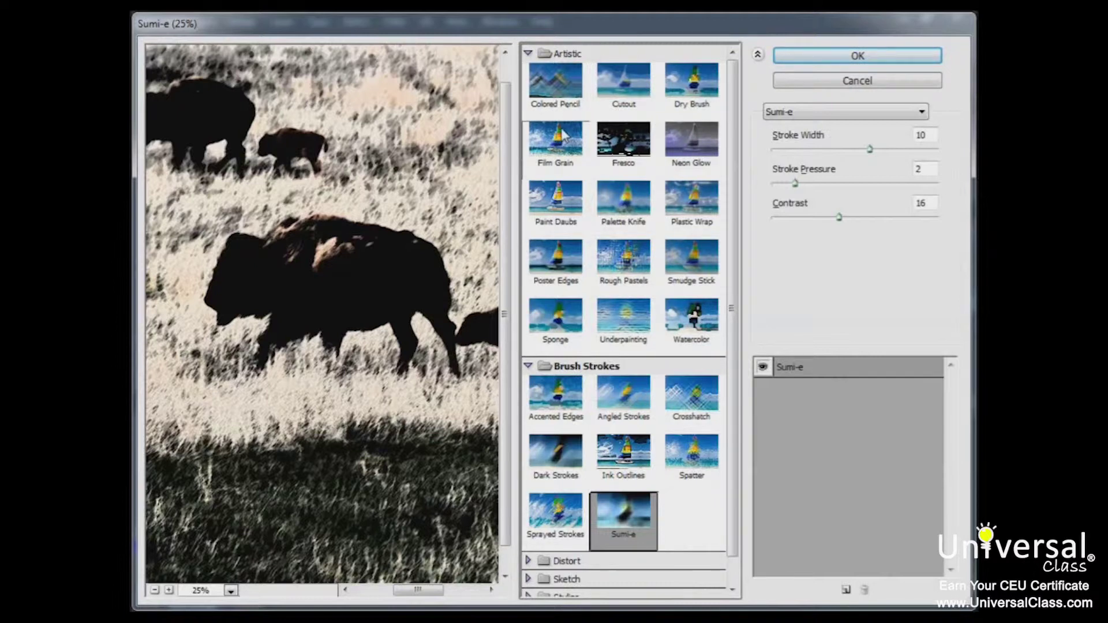
pyautogui.click(628, 329)
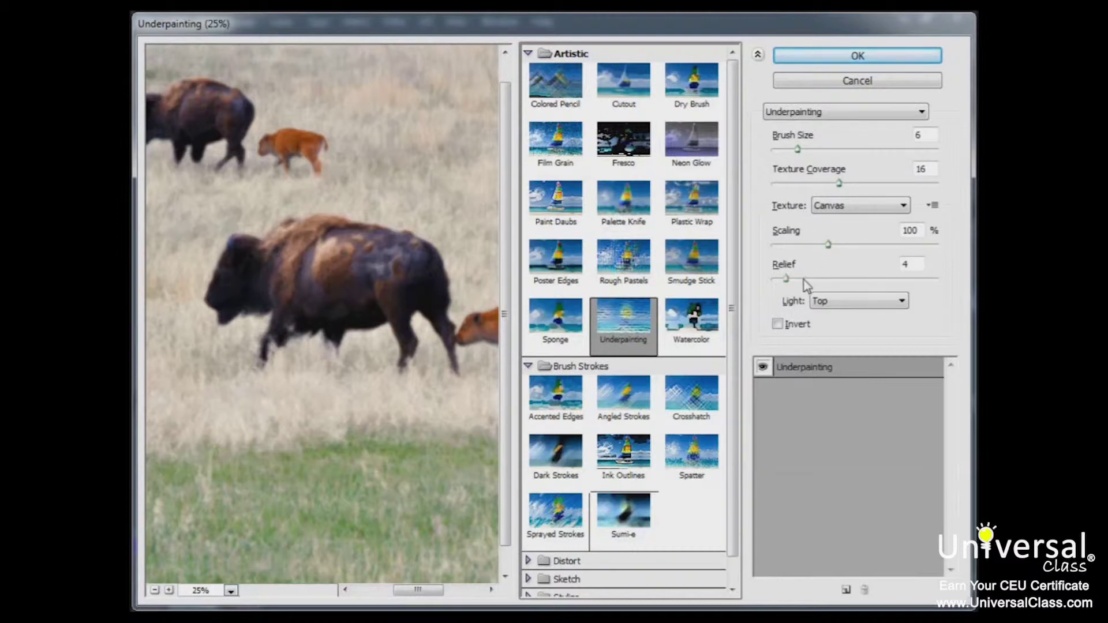
pyautogui.click(826, 305)
pyautogui.click(854, 206)
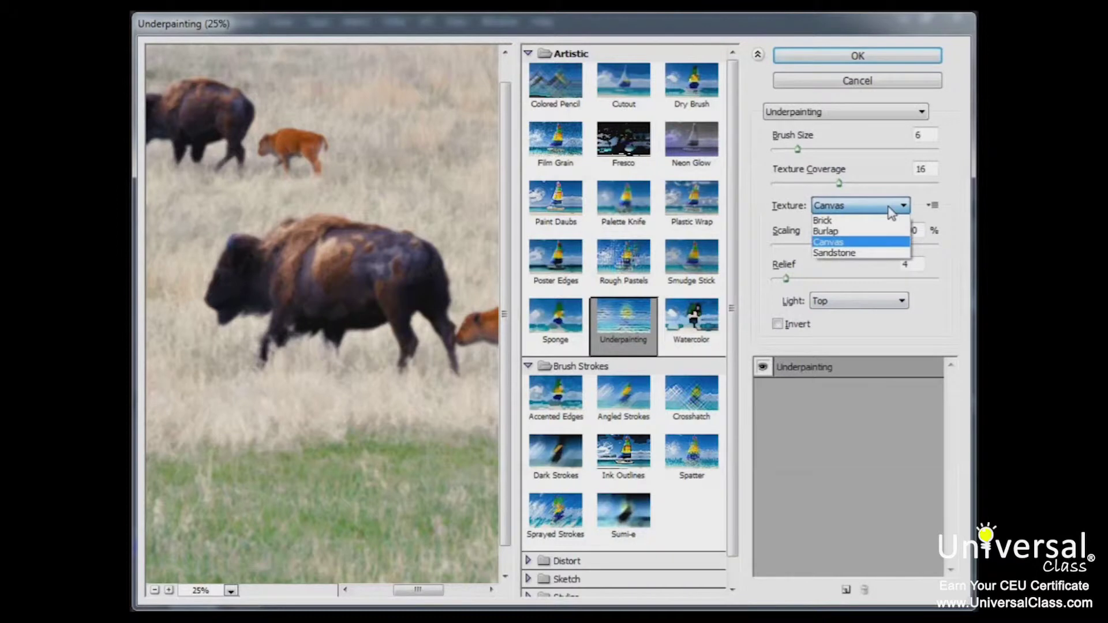
pyautogui.click(829, 252)
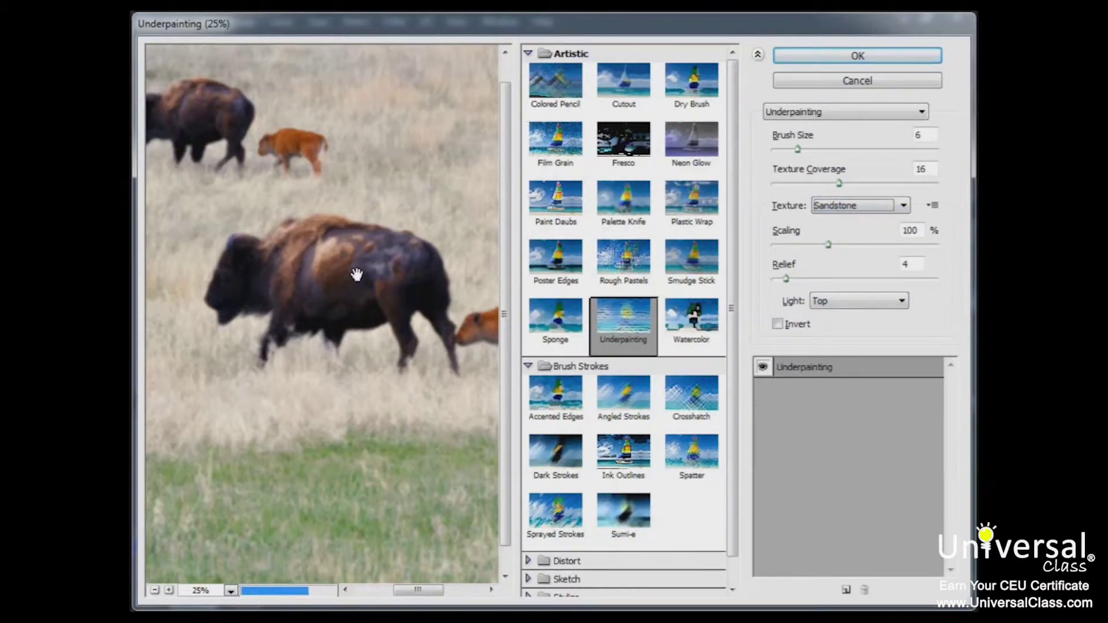
# At 50% preview, set Scaling 135% and Brush Size 16, then cancel the gallery.
pyautogui.click(169, 590)
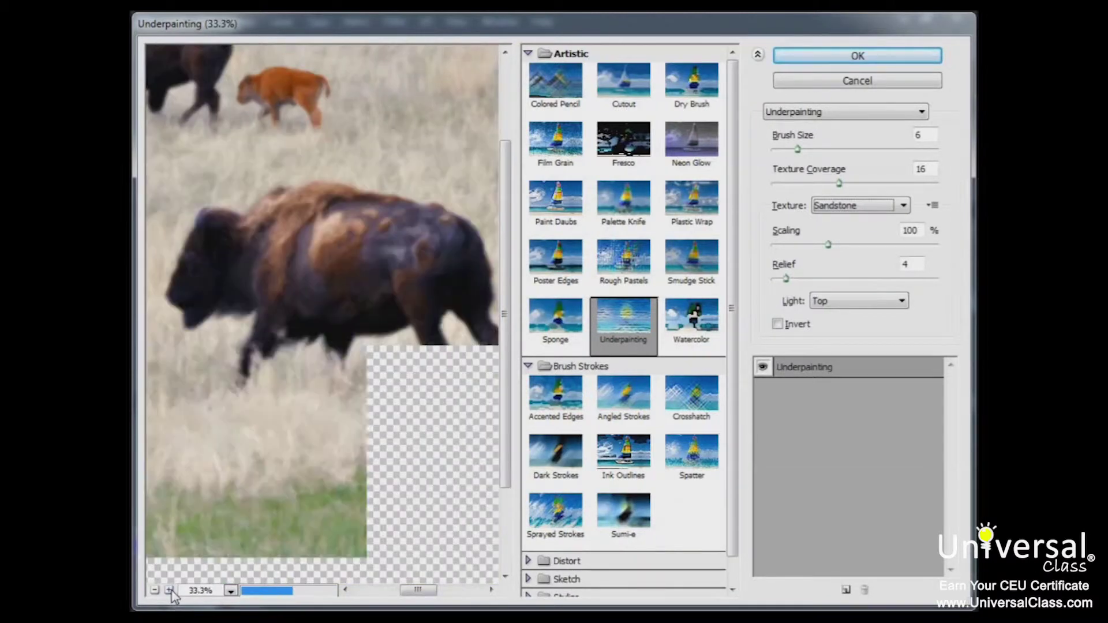
pyautogui.click(169, 590)
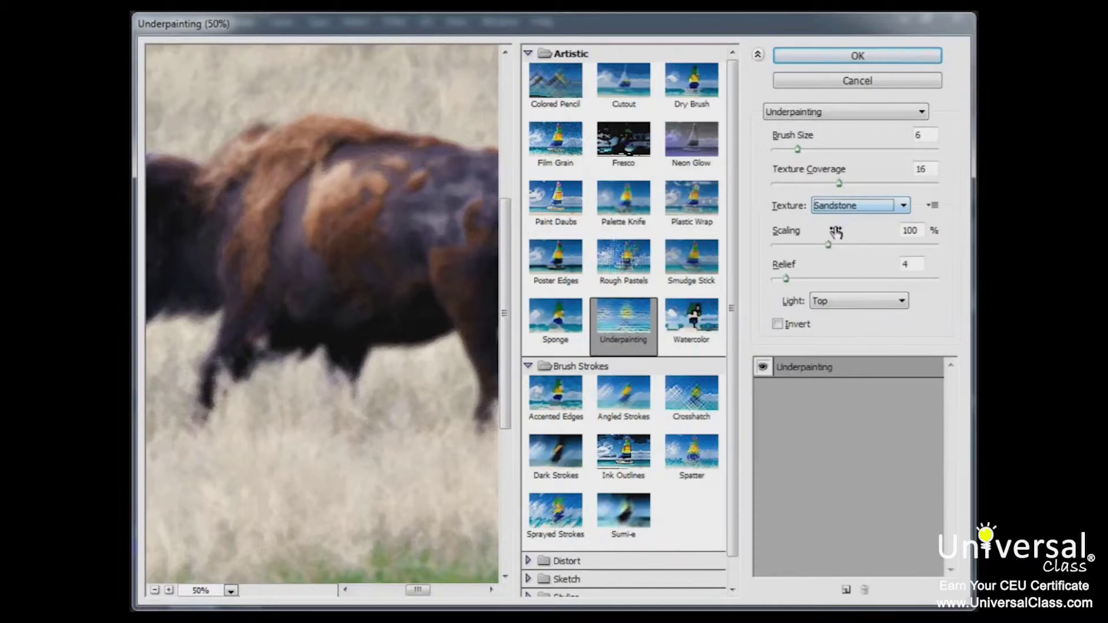
pyautogui.moveTo(829, 244); pyautogui.dragTo(867, 246)
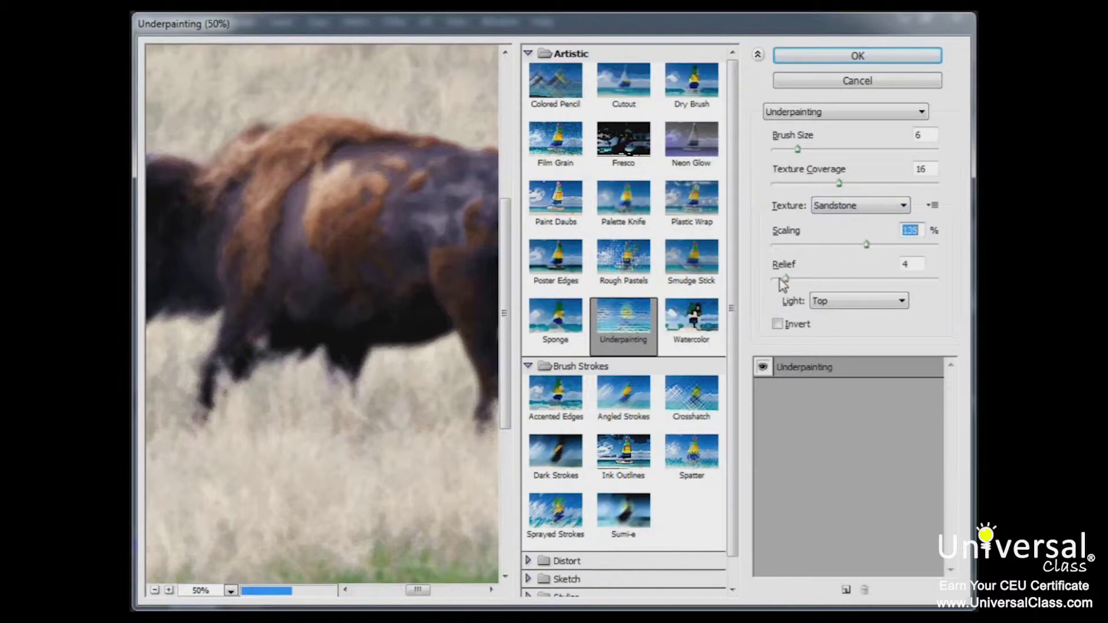
pyautogui.moveTo(797, 150); pyautogui.dragTo(838, 151)
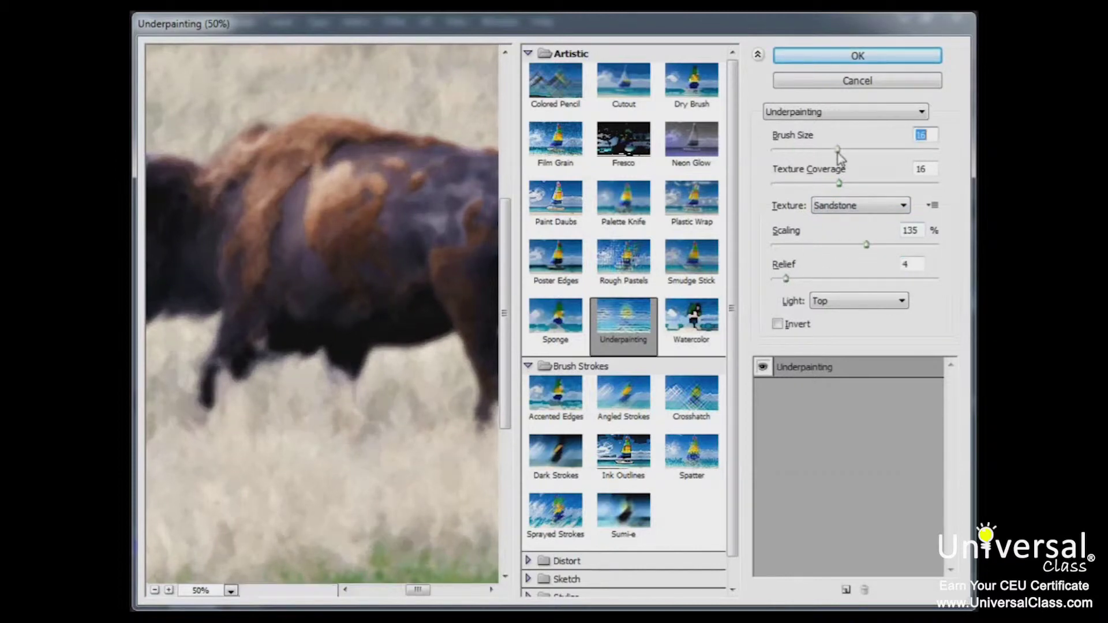
pyautogui.click(832, 82)
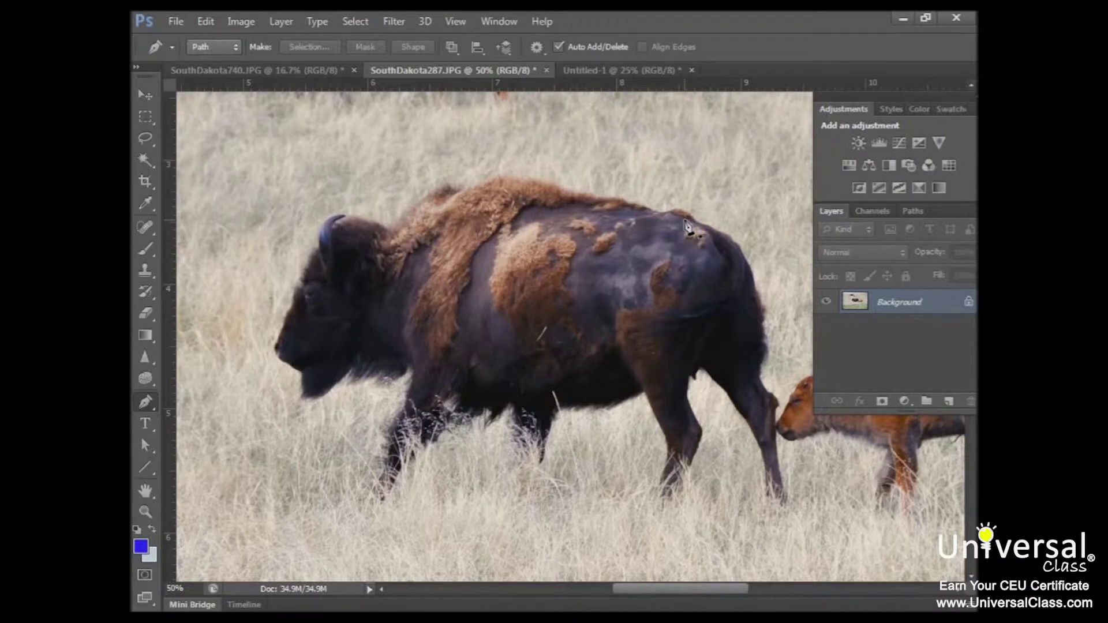
# Open the Filter menu over the unfiltered bison photo.
pyautogui.click(400, 23)
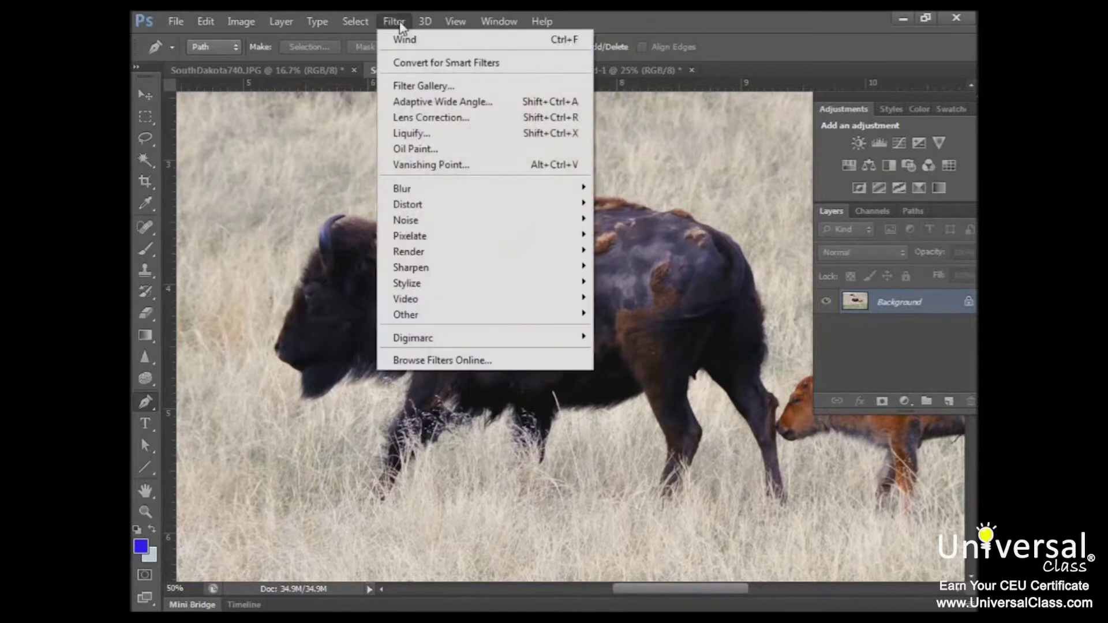
# Convert the Background layer into a smart object with Convert for Smart Filters, confirming OK.
pyautogui.click(410, 64)
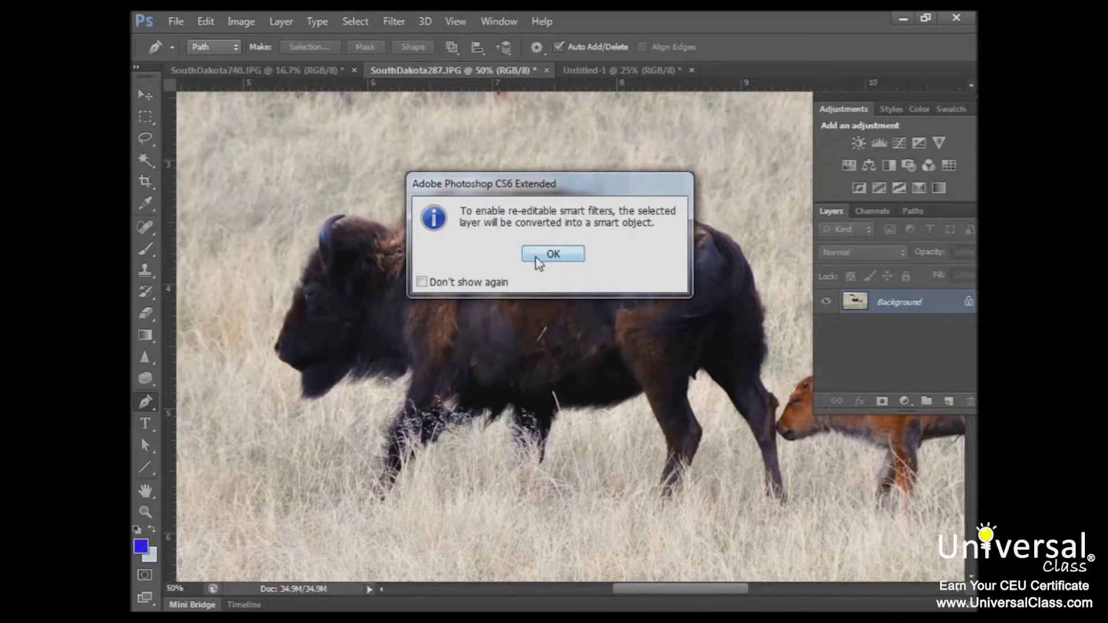
pyautogui.click(538, 259)
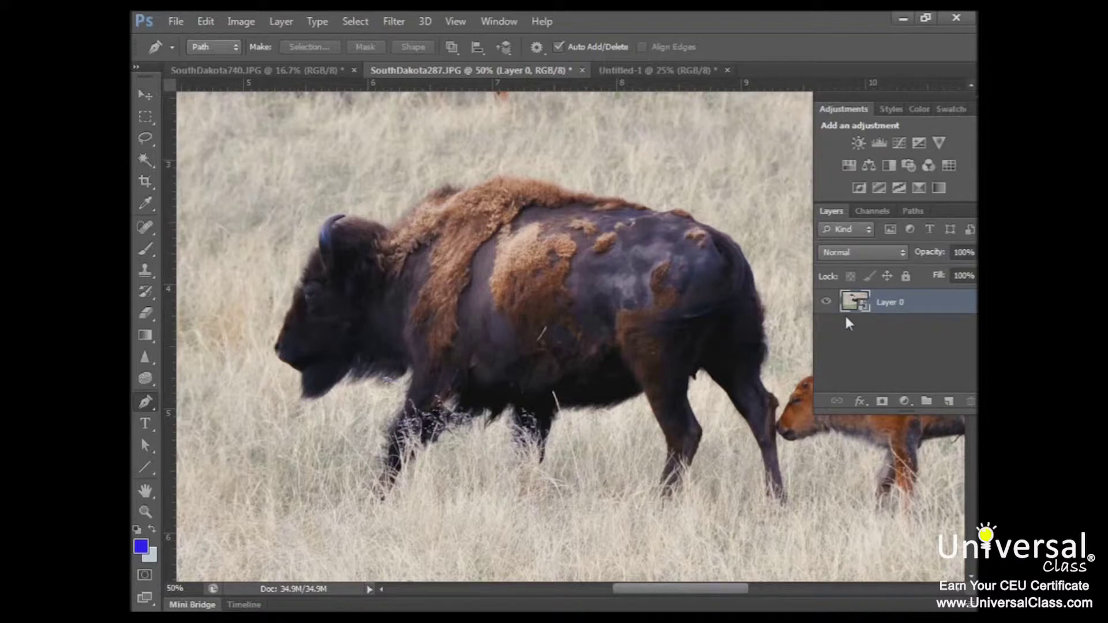
# Apply Paint Daubs from the Filter Gallery with Brush Size 22, Sharpness 30 and Sparkle brush type.
pyautogui.click(397, 23)
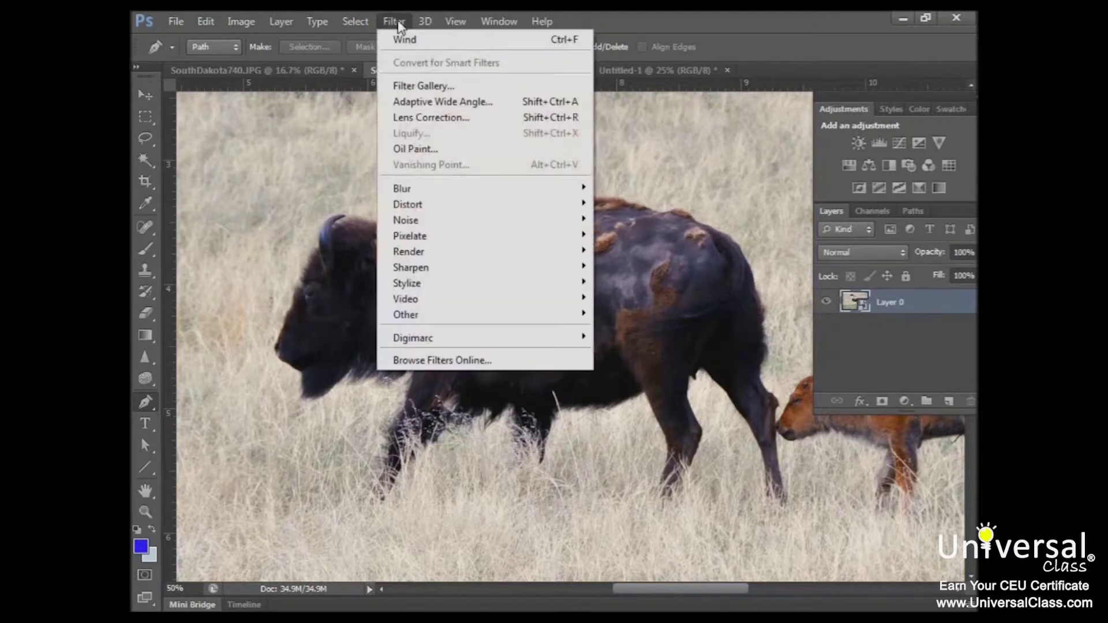
pyautogui.click(409, 87)
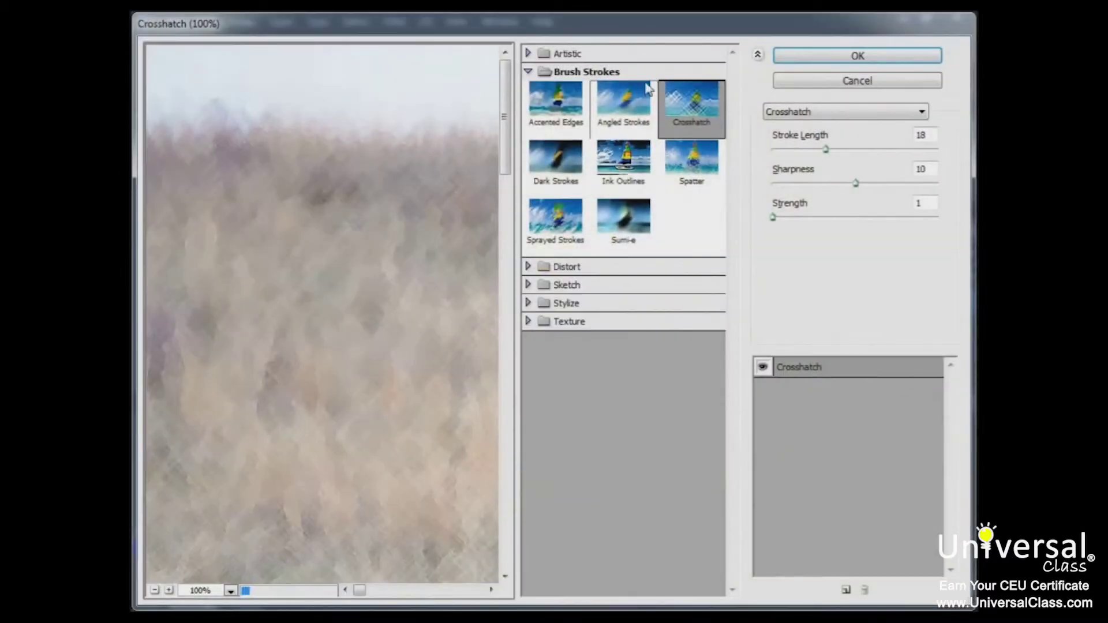
pyautogui.click(593, 53)
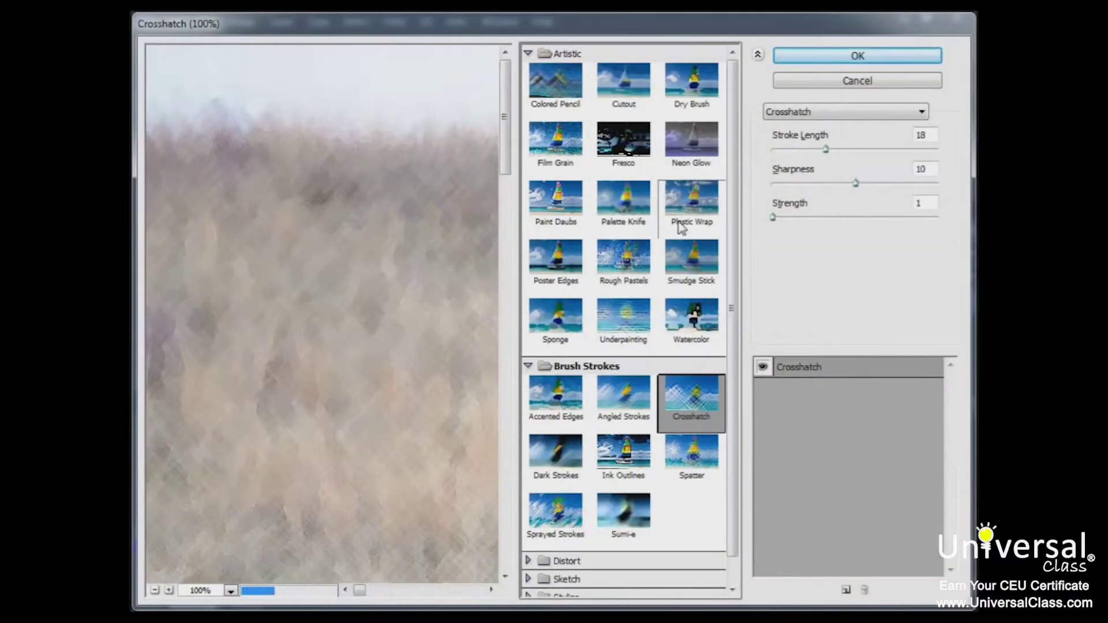
pyautogui.click(535, 197)
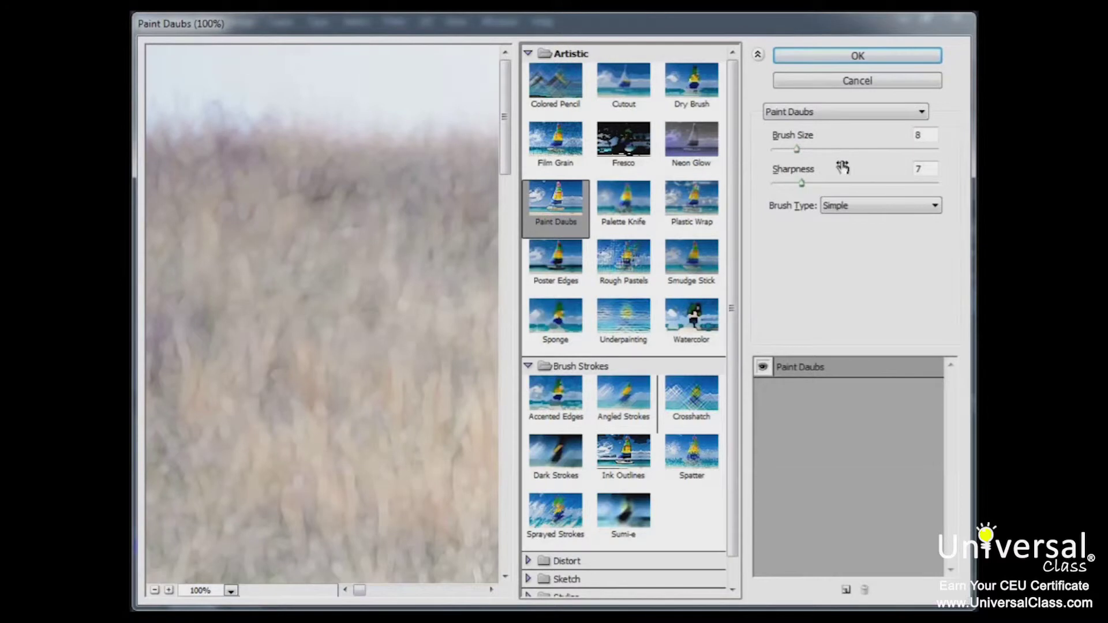
pyautogui.click(916, 136)
pyautogui.write('22')
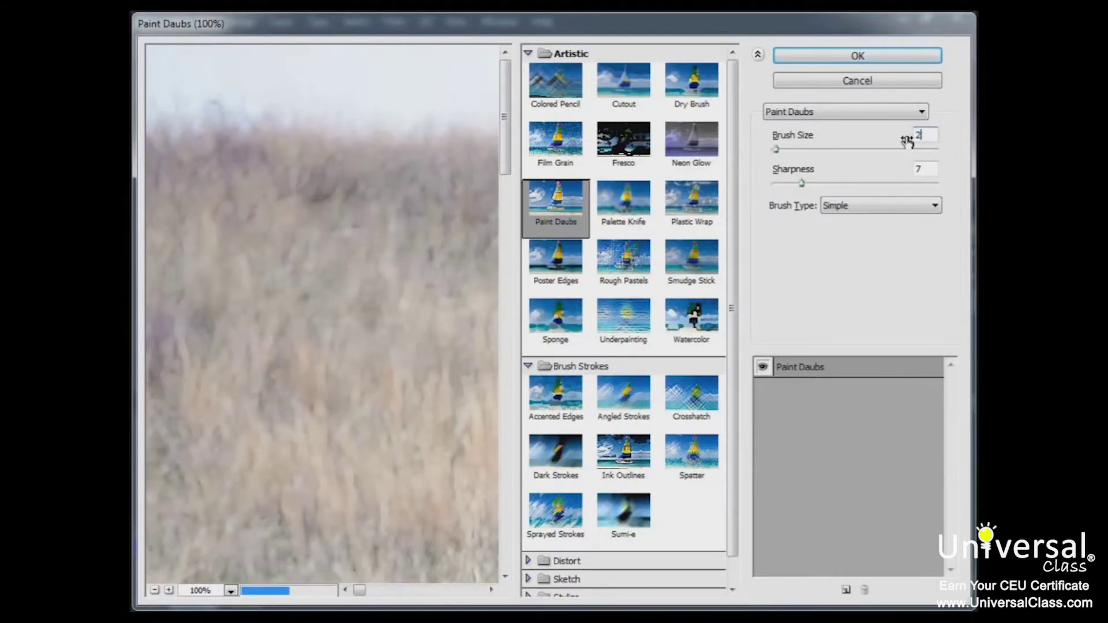
pyautogui.click(926, 170)
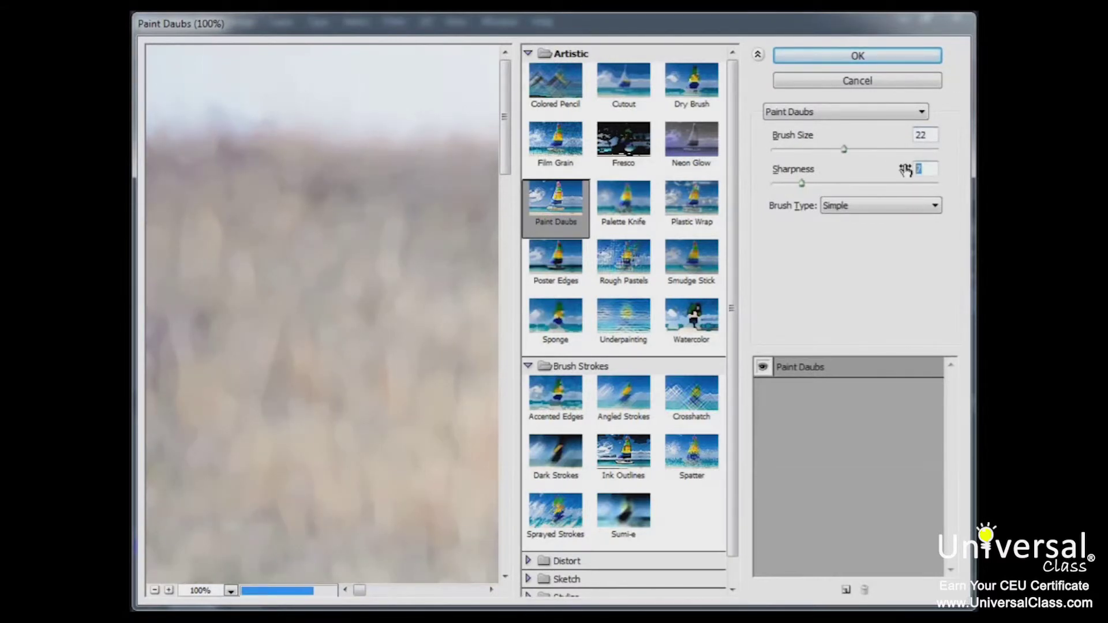
pyautogui.write('30')
pyautogui.click(930, 214)
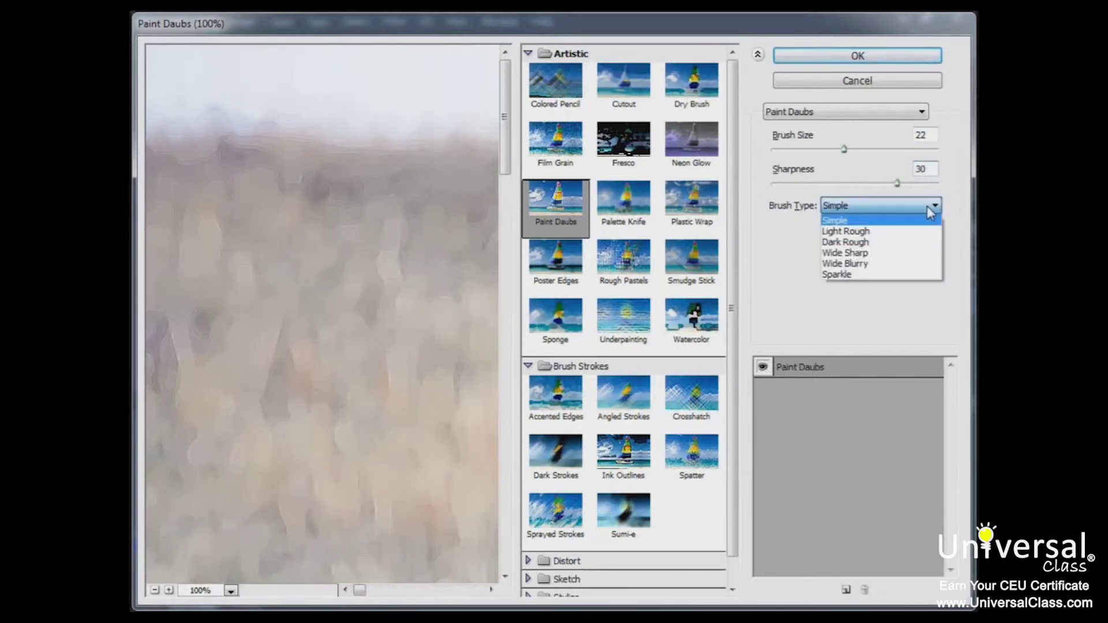
pyautogui.click(851, 275)
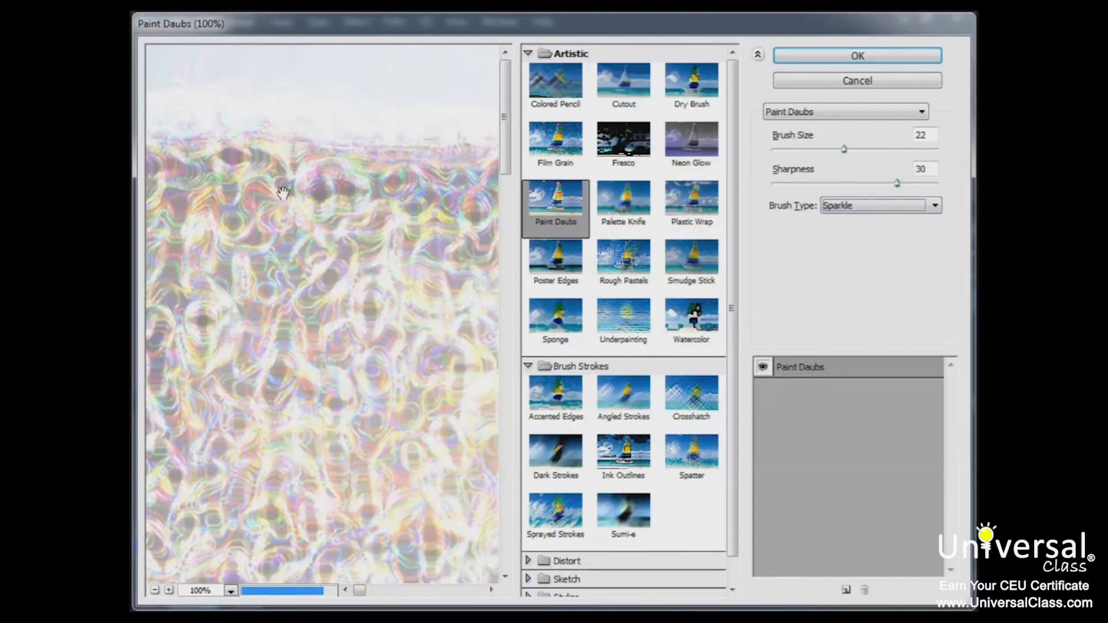
pyautogui.click(881, 58)
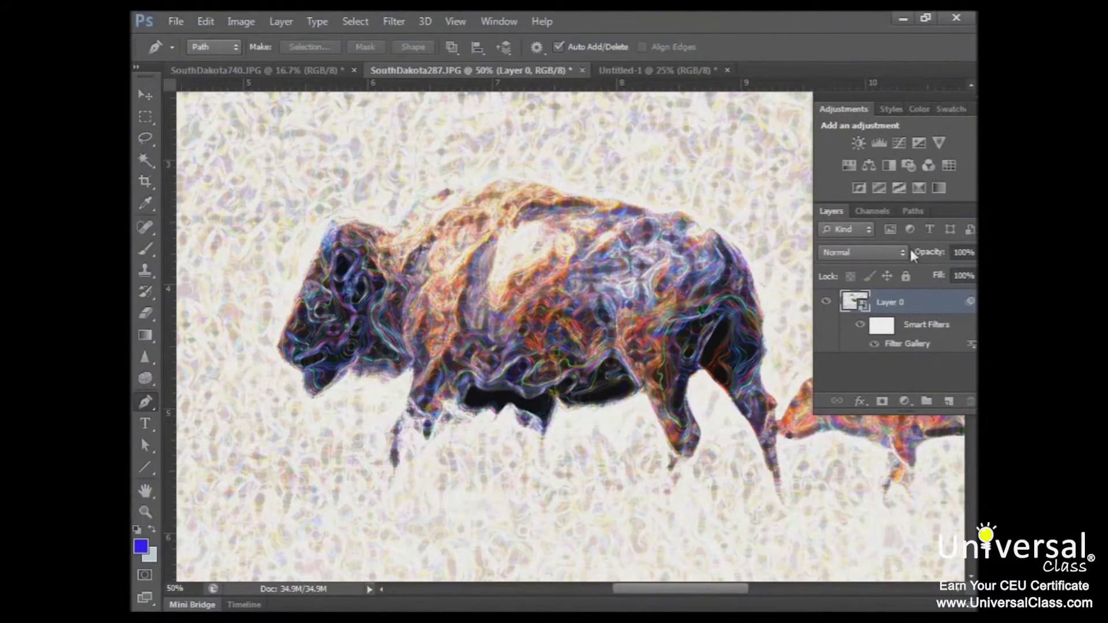
# Float the panel group and re-edit the Filter Gallery smart filter to Brush Size 14, Sharpness 21.
pyautogui.moveTo(905, 99); pyautogui.dragTo(552, 131)
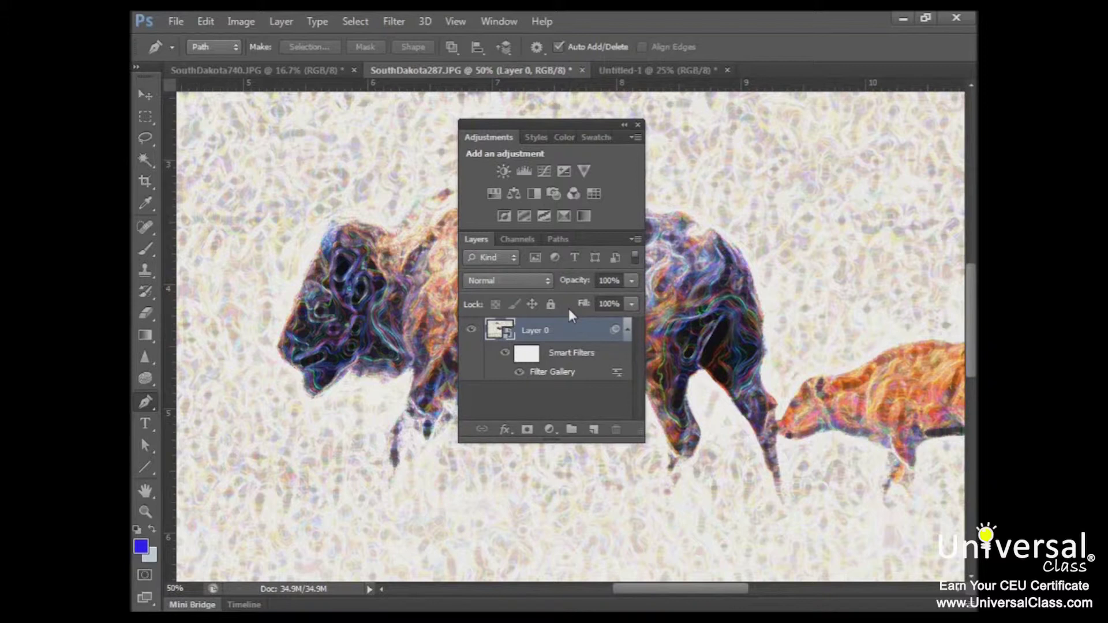
pyautogui.doubleClick(567, 376)
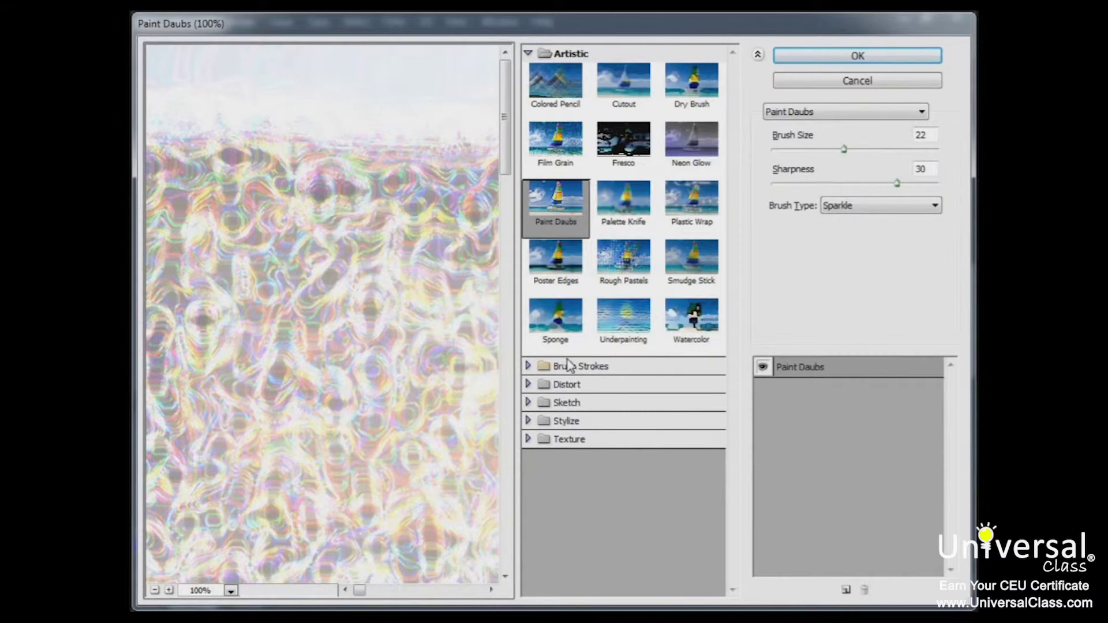
pyautogui.moveTo(844, 149); pyautogui.dragTo(817, 149)
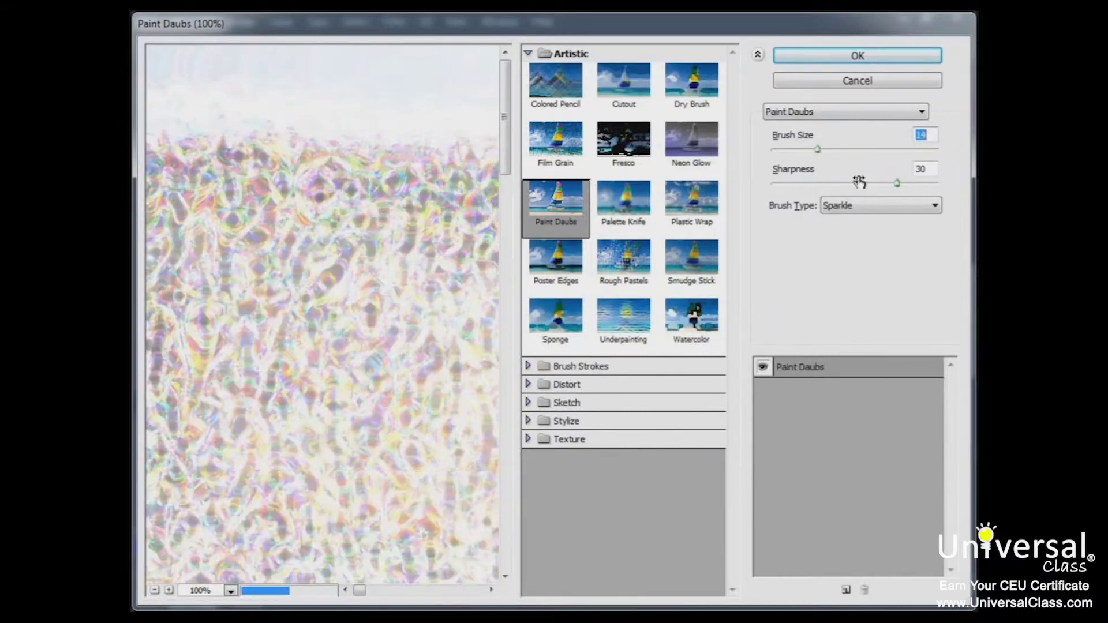
pyautogui.moveTo(897, 184); pyautogui.dragTo(863, 186)
pyautogui.click(885, 63)
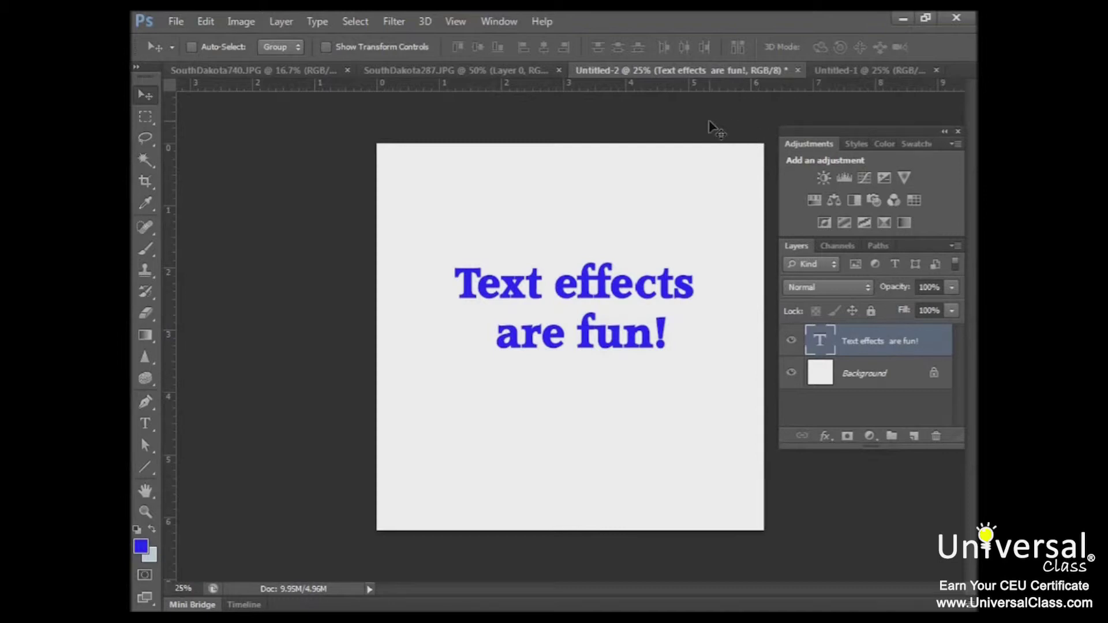
# With the Type tool, open Warp Text settings for the 'Text effects are fun!' layer.
pyautogui.press('t')
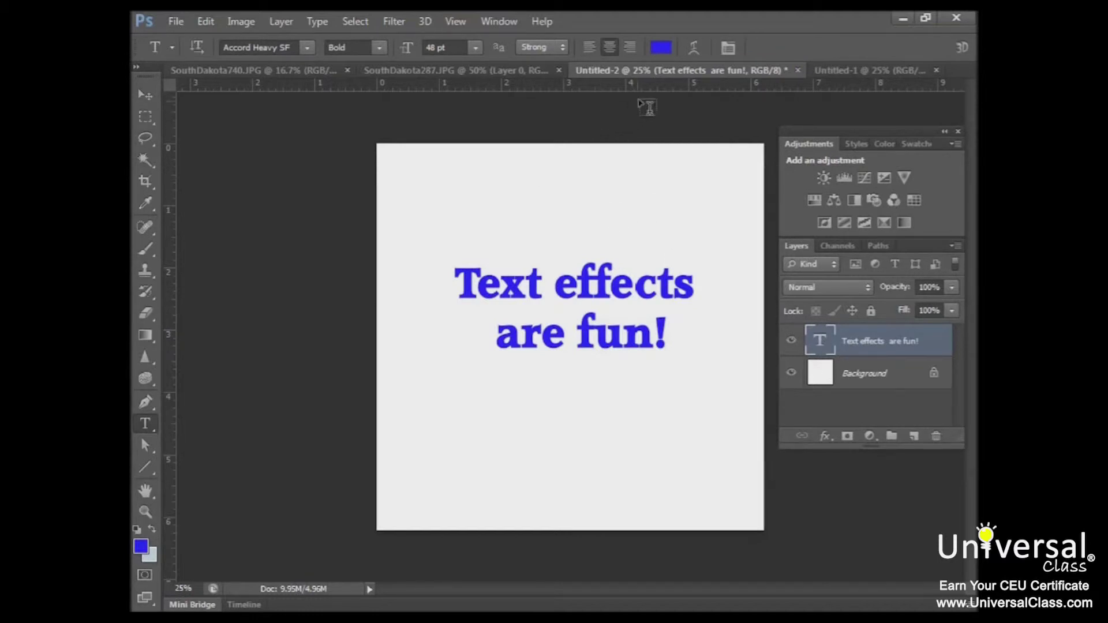
pyautogui.click(695, 51)
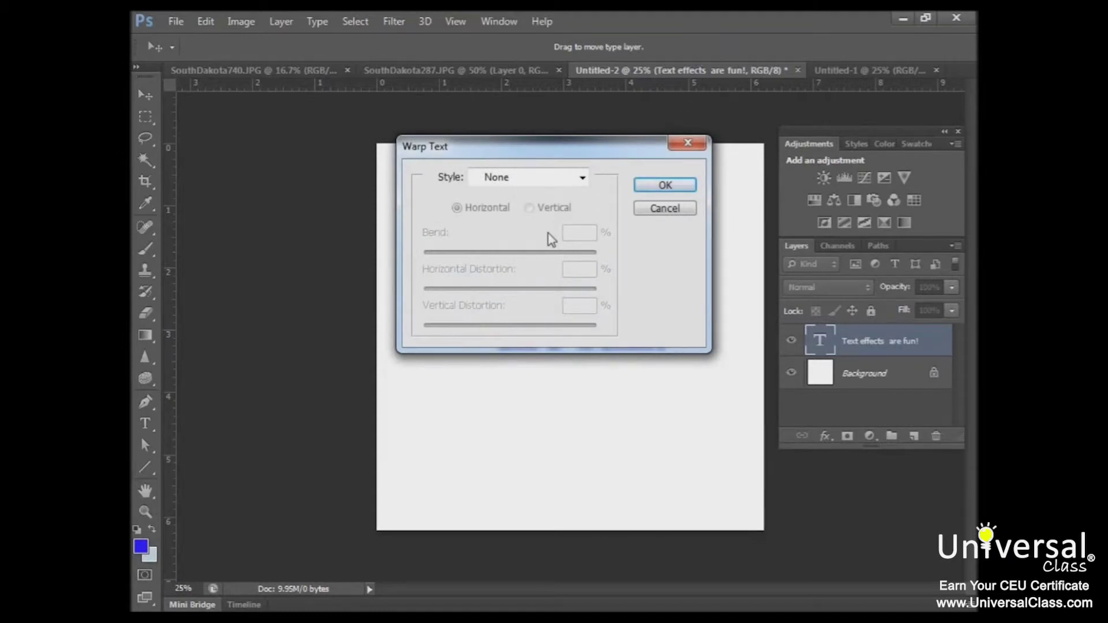
# Try the Bulge and Arch warp styles on the blue text, then settle on Fish.
pyautogui.click(580, 179)
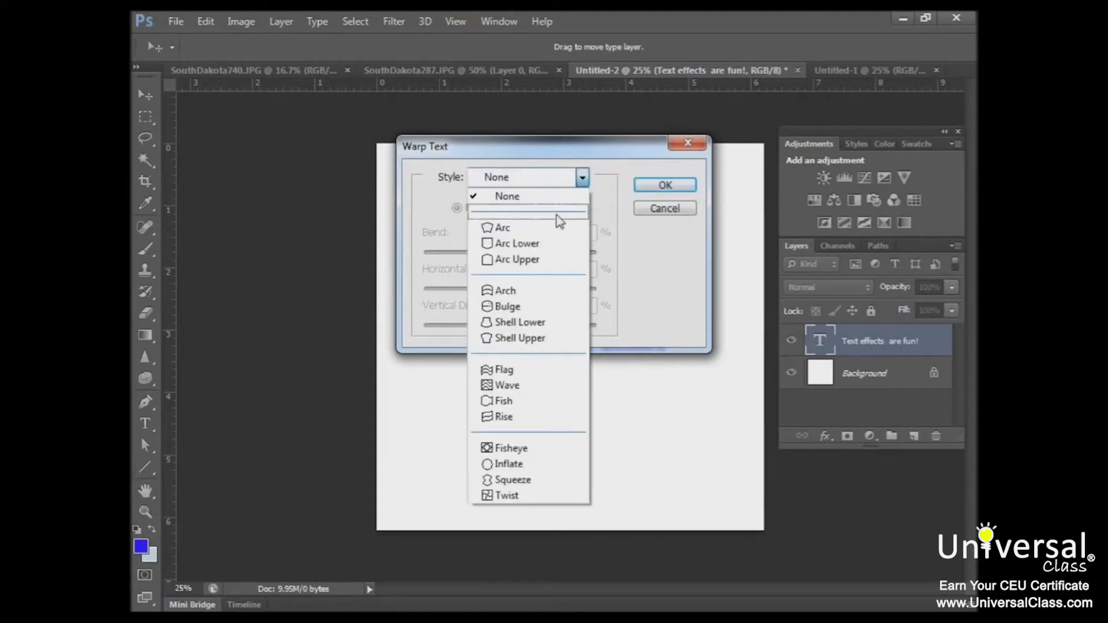
pyautogui.click(529, 310)
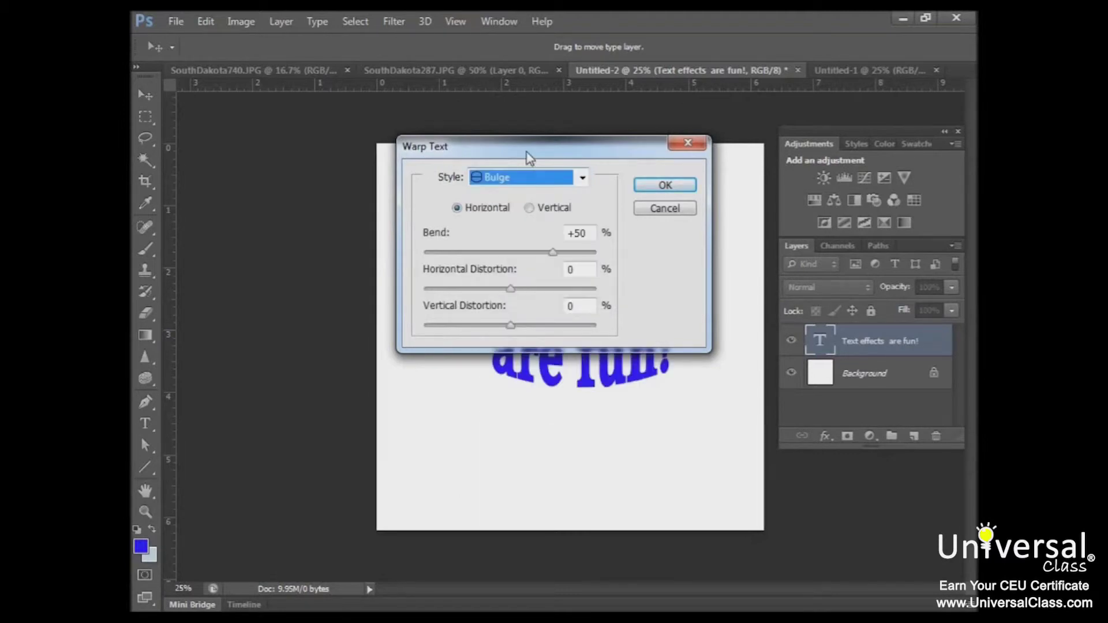
pyautogui.moveTo(527, 155); pyautogui.dragTo(266, 112)
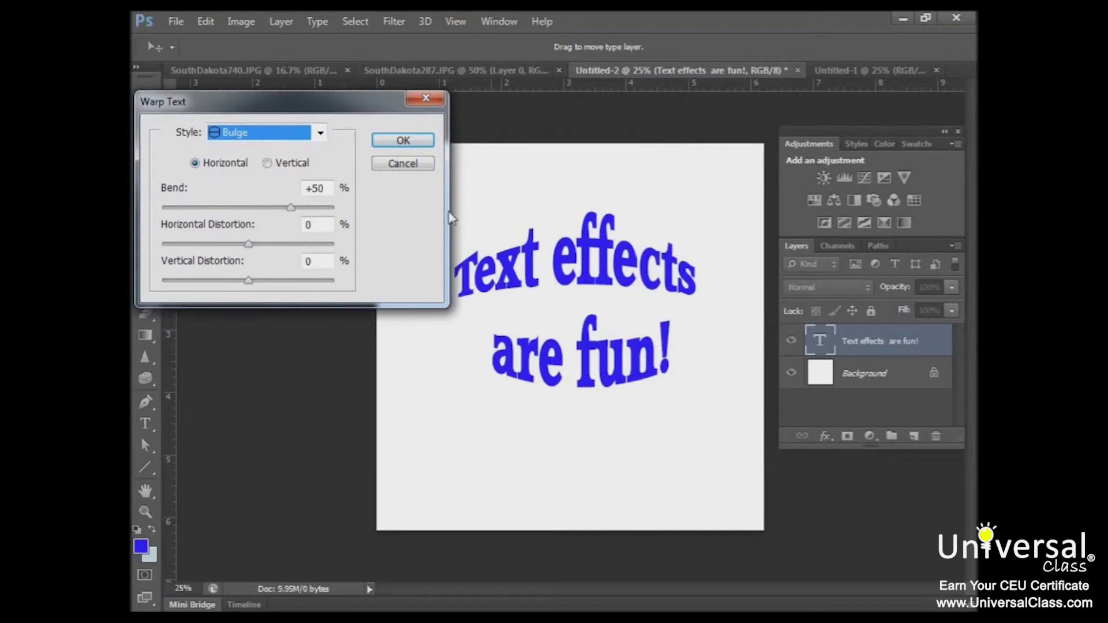
pyautogui.click(320, 133)
pyautogui.click(243, 245)
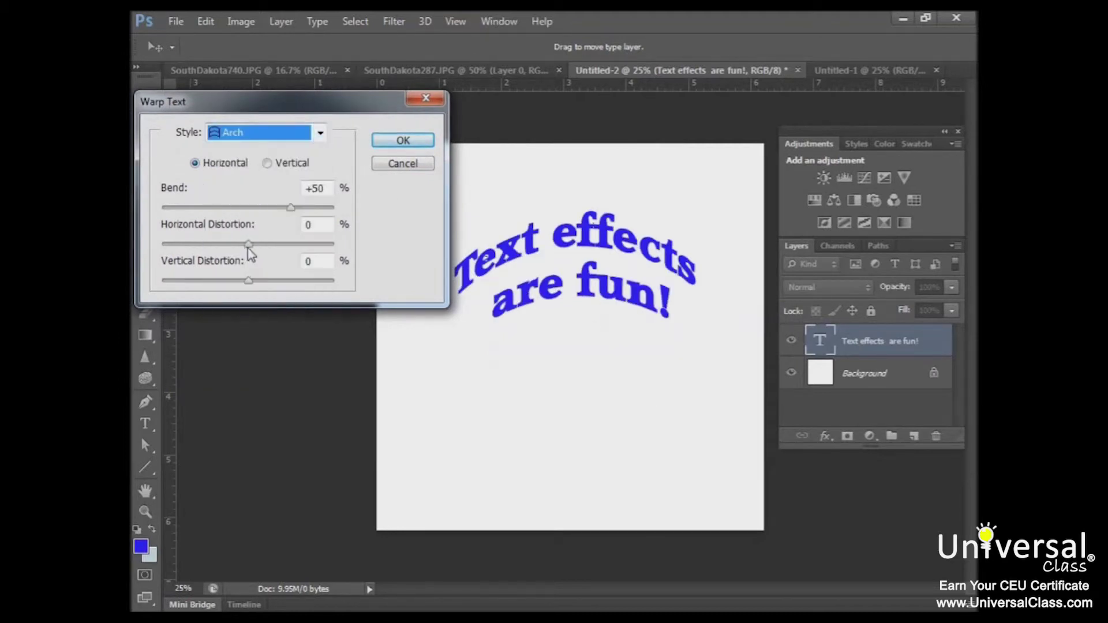
pyautogui.click(266, 133)
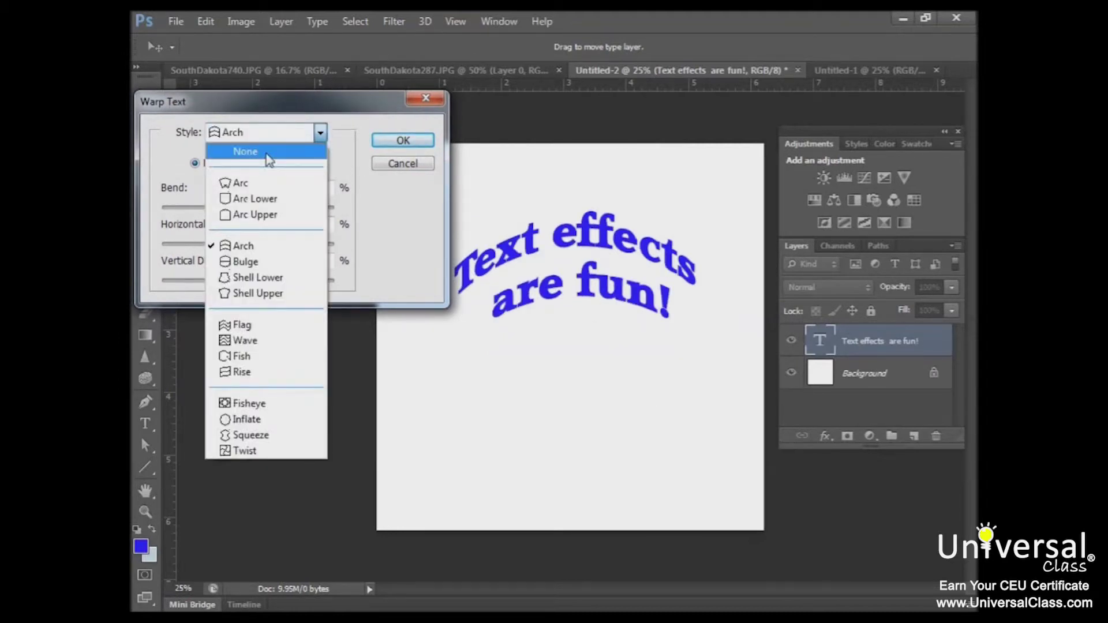
pyautogui.click(269, 156)
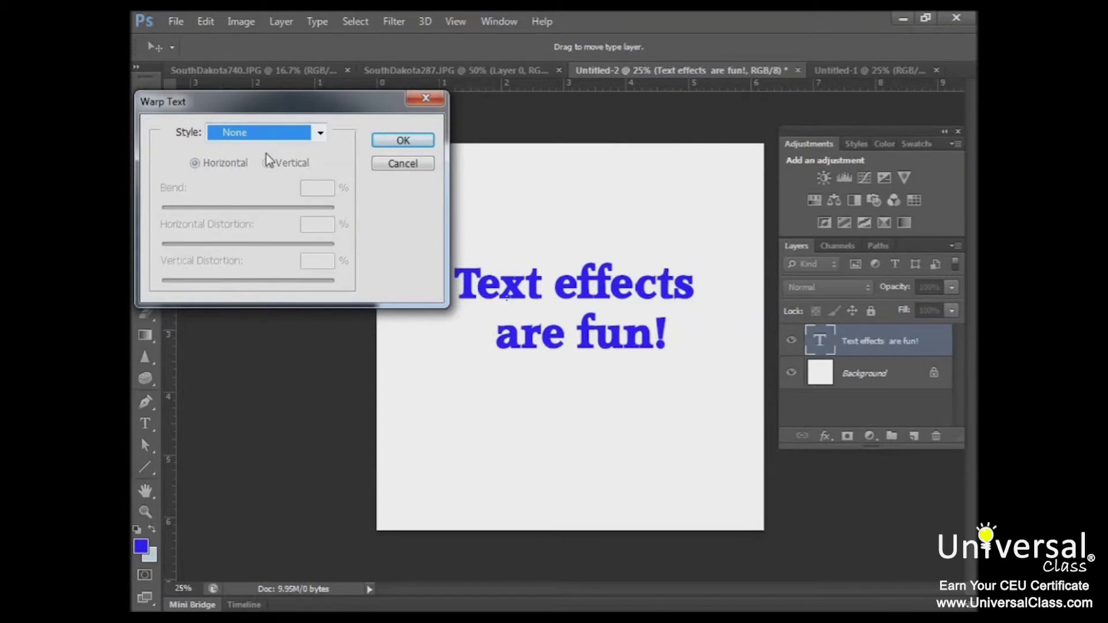
pyautogui.click(319, 132)
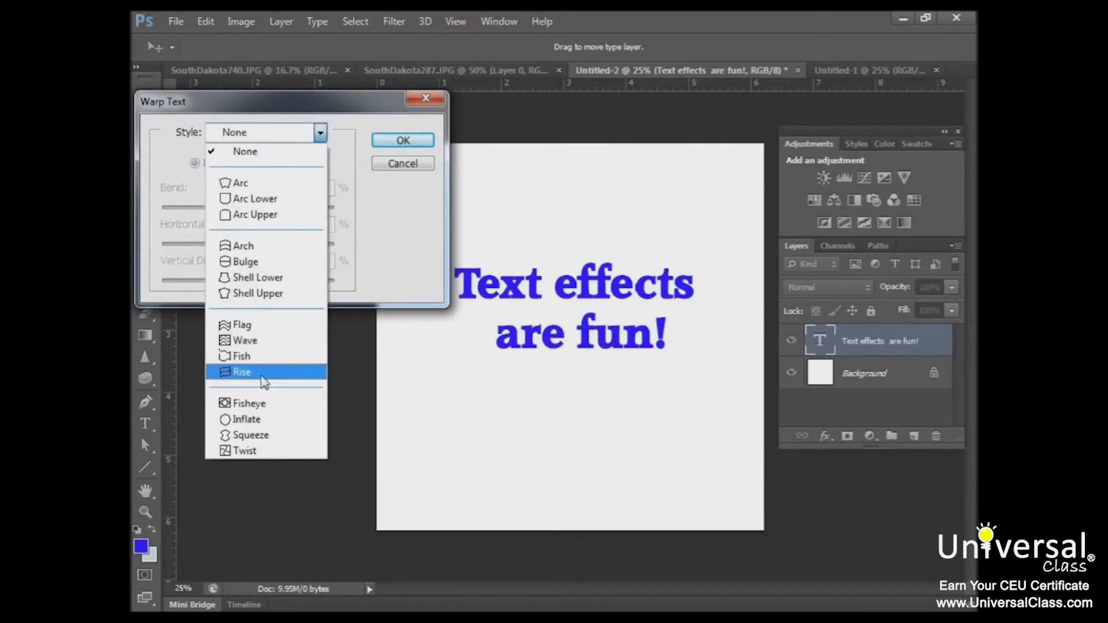
pyautogui.click(253, 356)
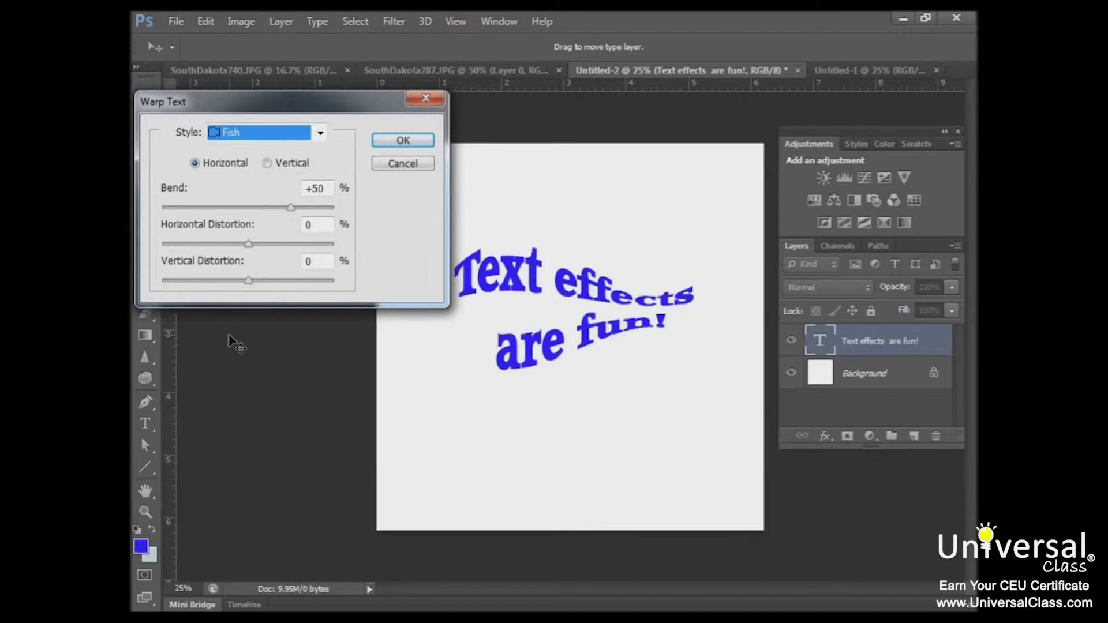
# Set the Fish warp to Bend +34, Horizontal Distortion +73, Vertical Distortion -37.
pyautogui.click(246, 208)
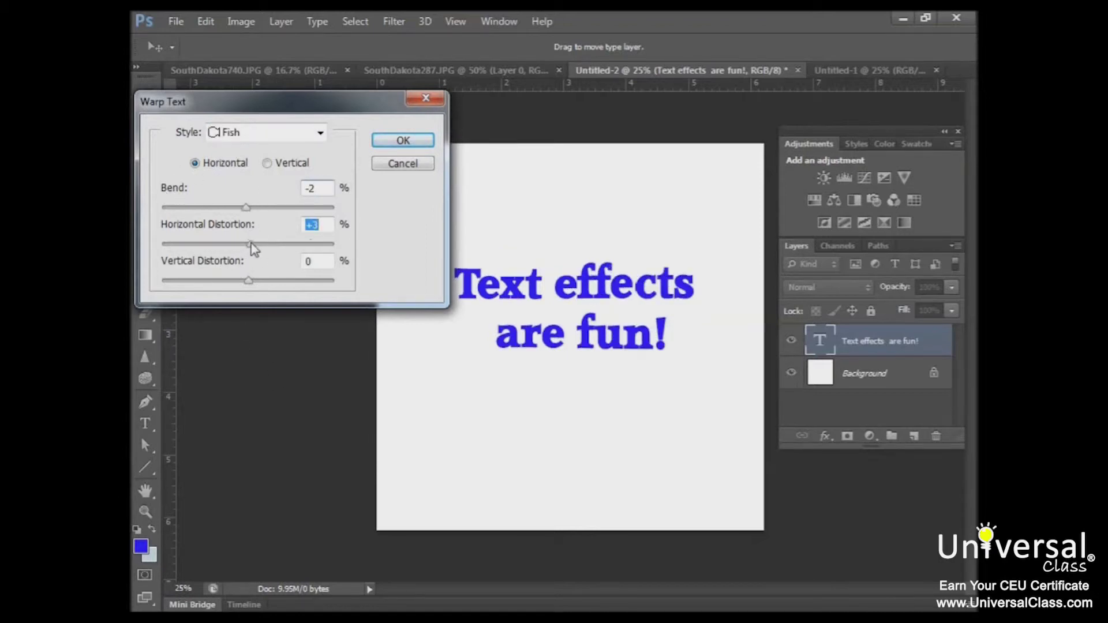
pyautogui.moveTo(250, 243); pyautogui.dragTo(310, 243)
pyautogui.moveTo(248, 280); pyautogui.dragTo(217, 282)
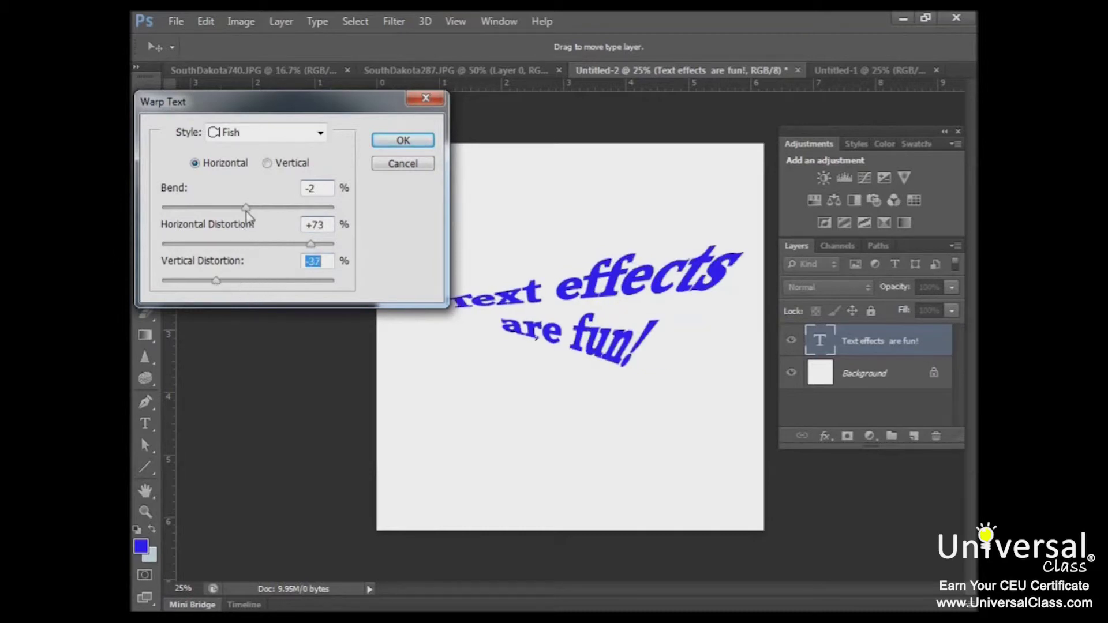
pyautogui.moveTo(246, 207); pyautogui.dragTo(278, 208)
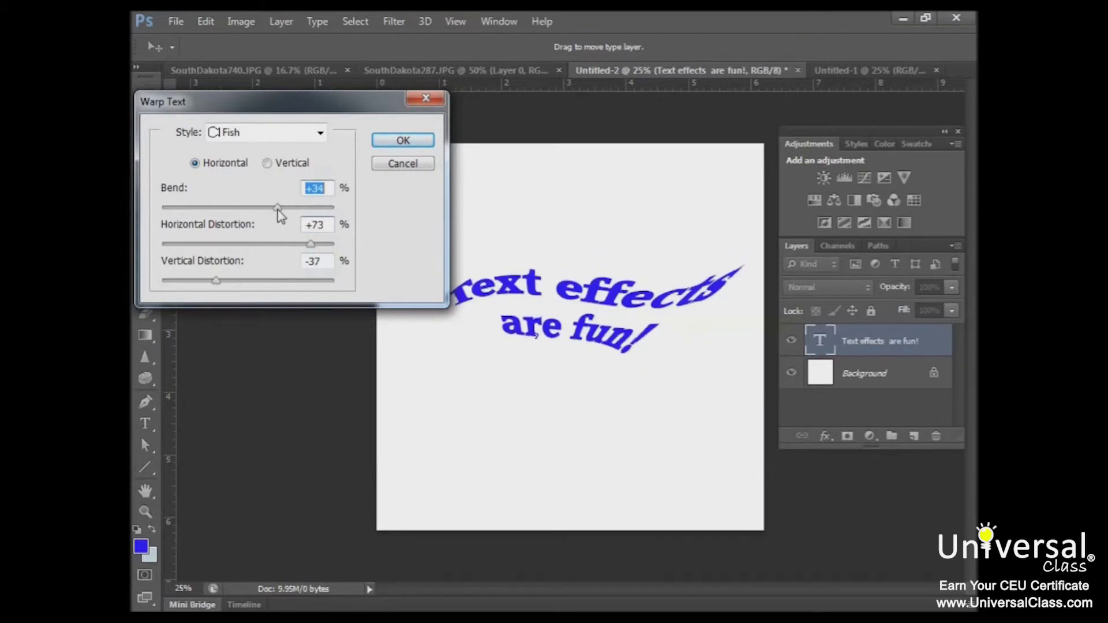
pyautogui.click(387, 148)
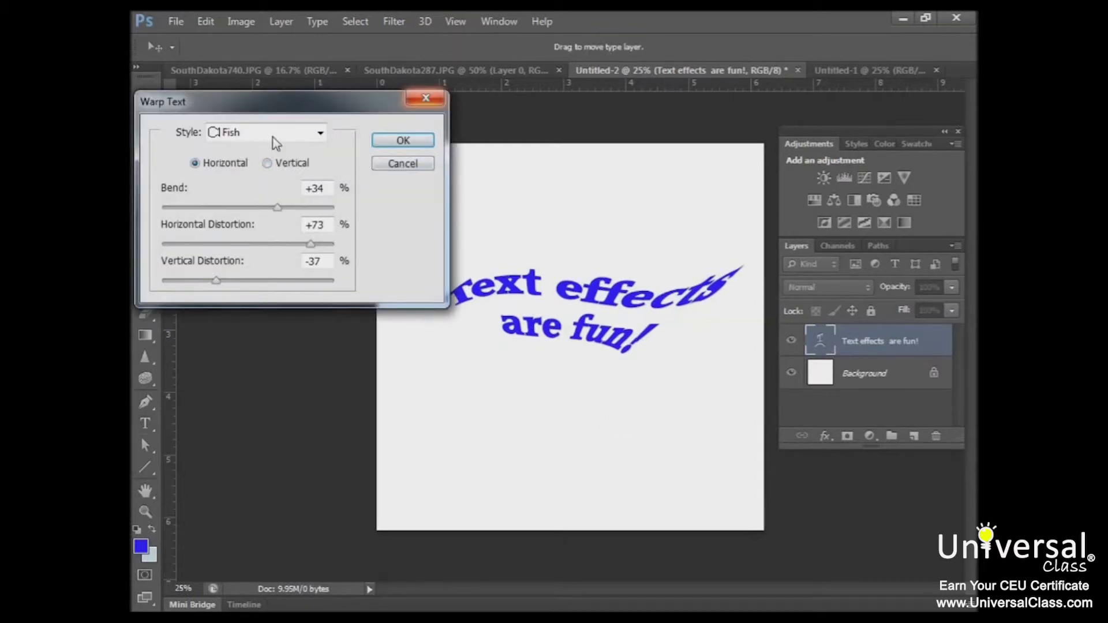
# Set the warp style to None so the blue text is straight again.
pyautogui.click(271, 137)
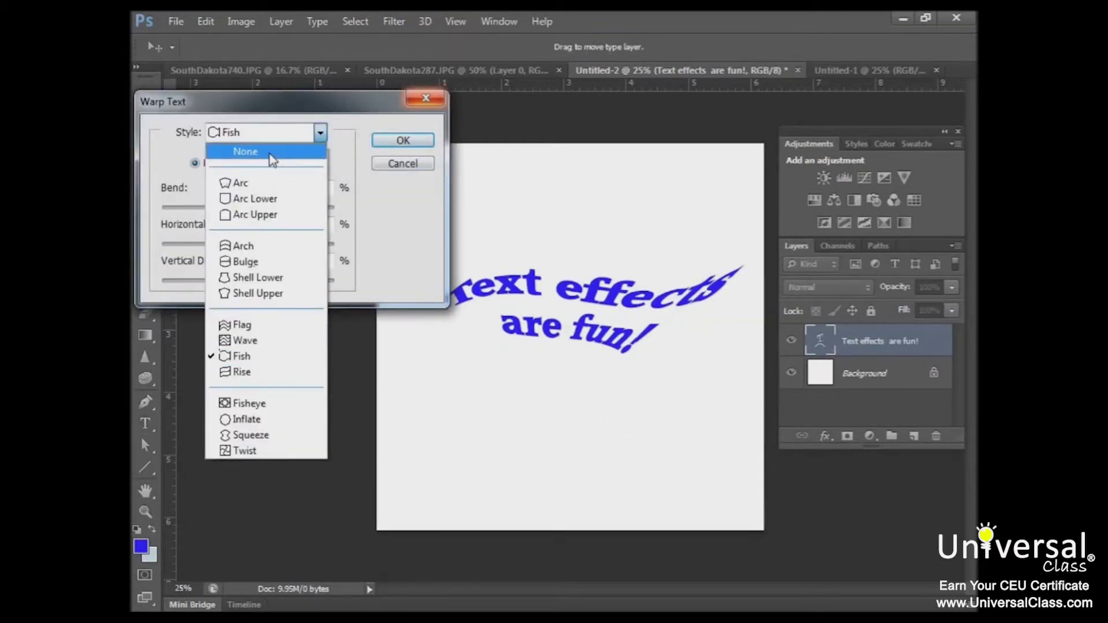
pyautogui.click(271, 154)
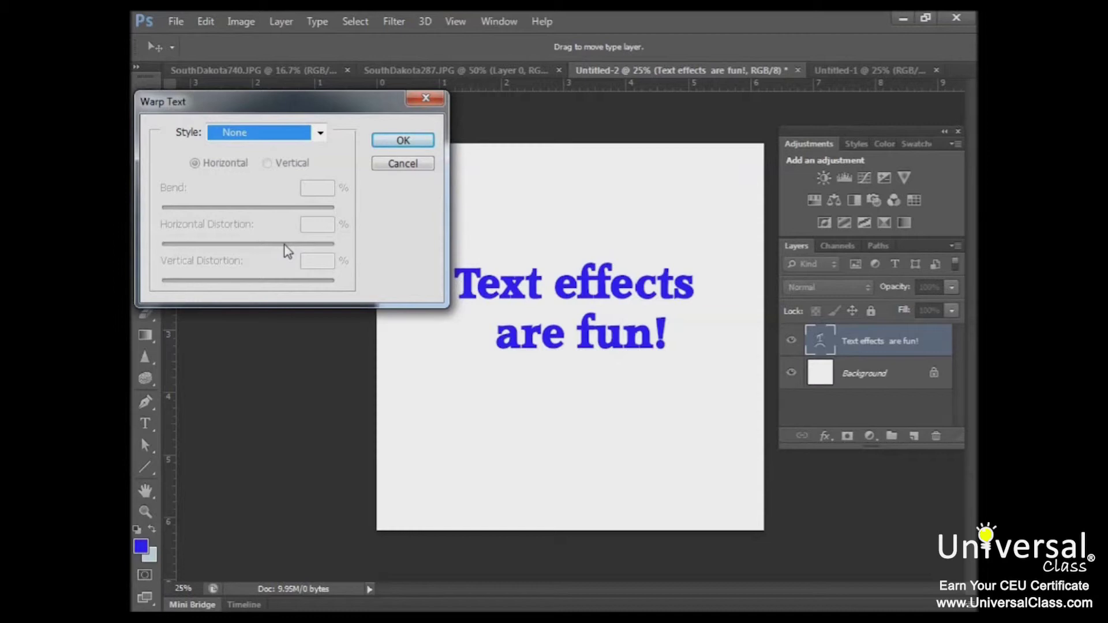
pyautogui.click(398, 141)
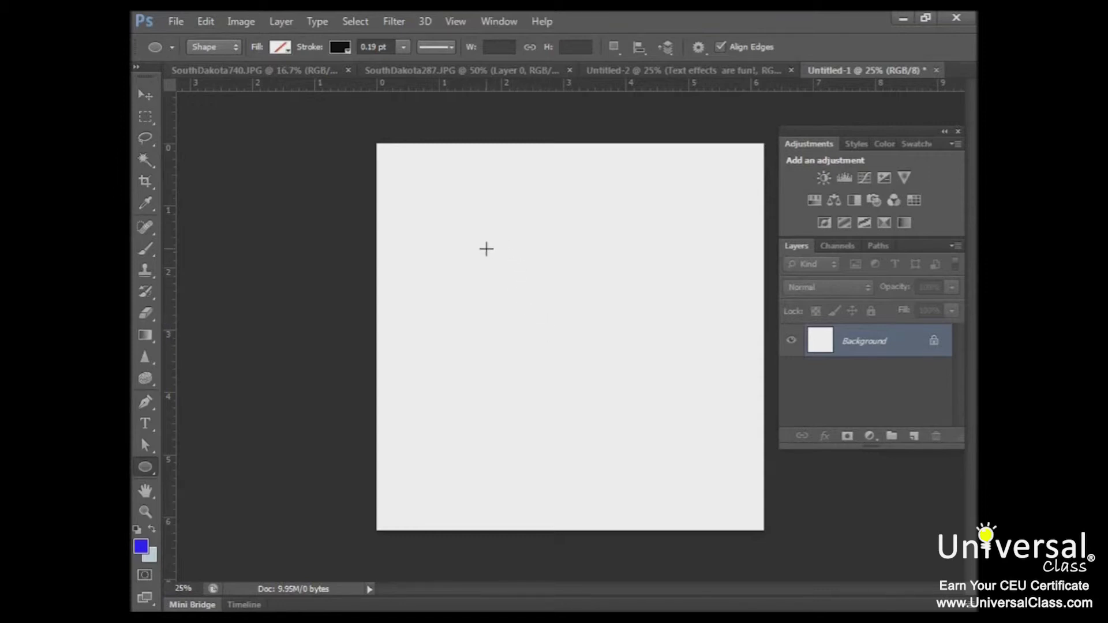
# Draw a circle on the Untitled-1 canvas and start typing 'path' on its edge.
pyautogui.moveTo(489, 252); pyautogui.dragTo(632, 405)
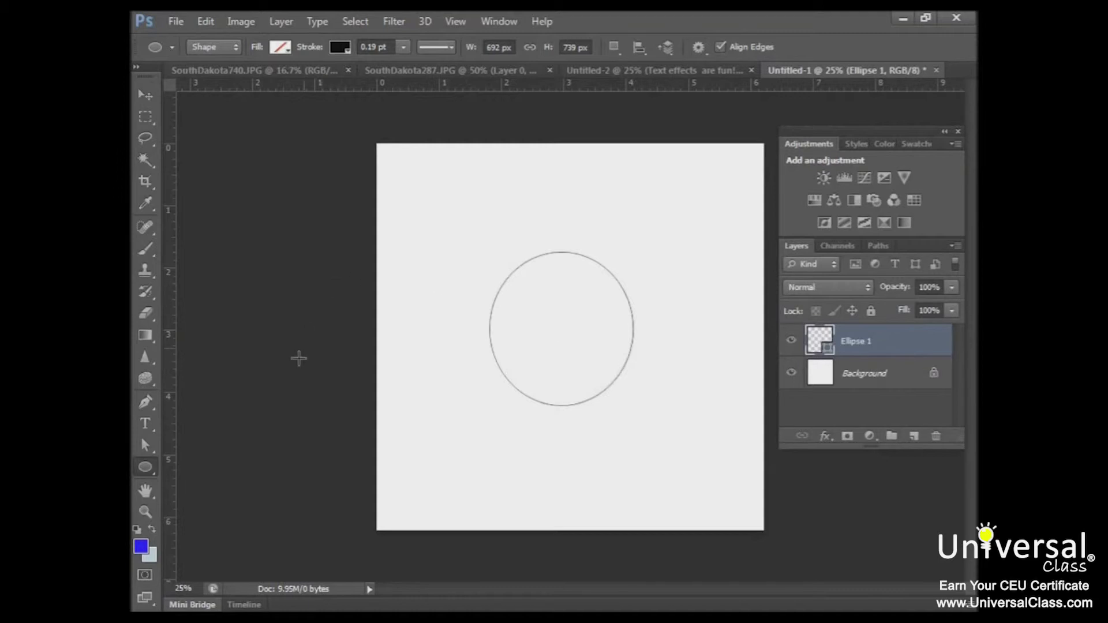
pyautogui.click(149, 424)
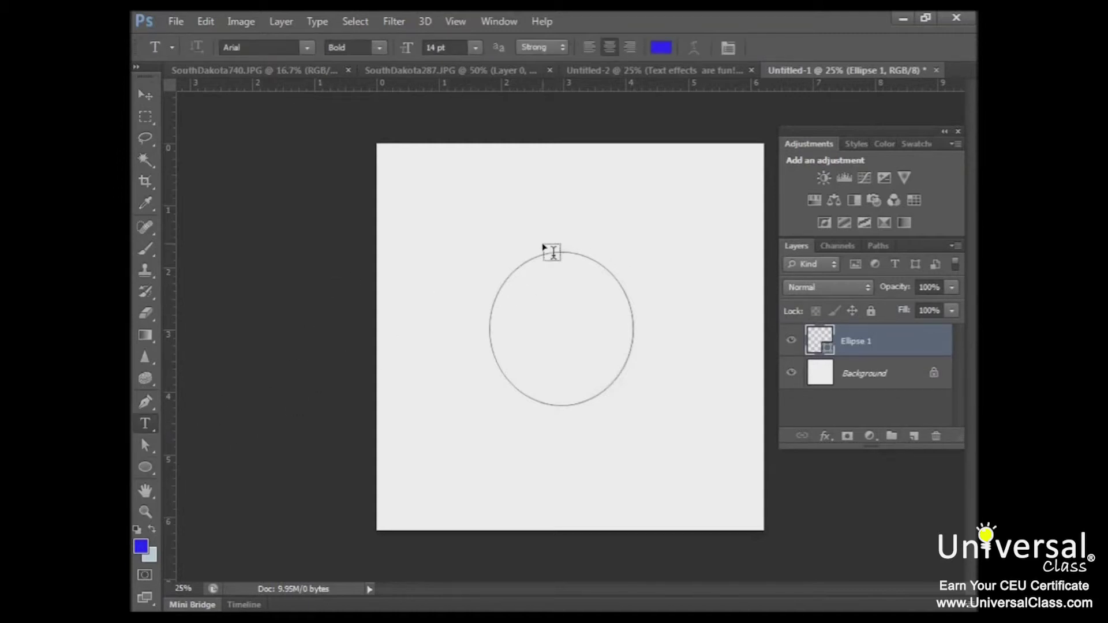
pyautogui.click(517, 261)
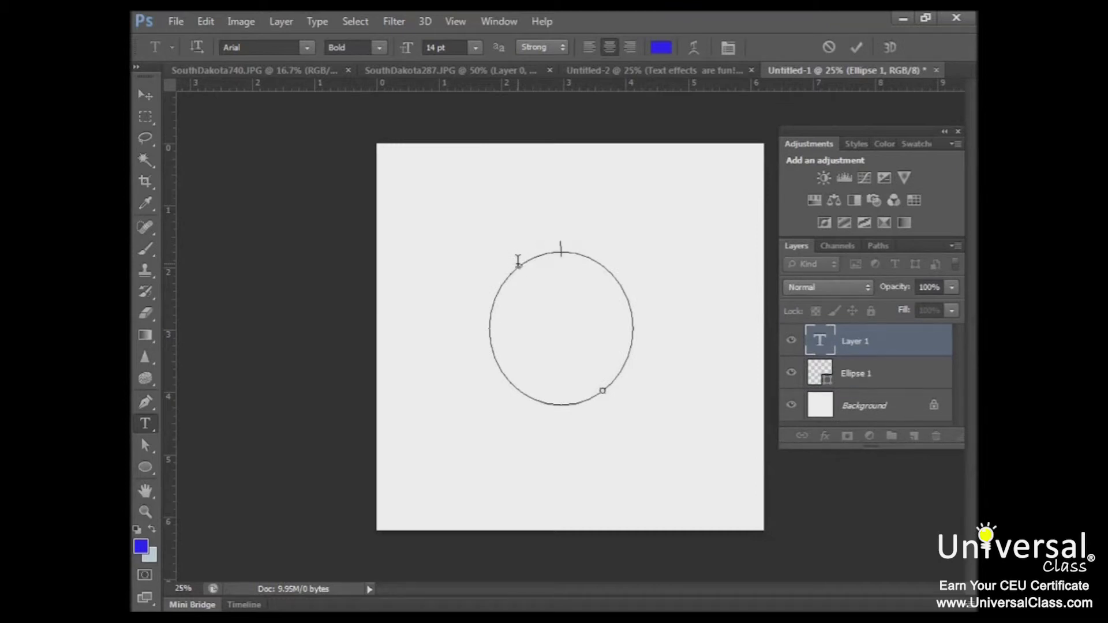
pyautogui.write('path')
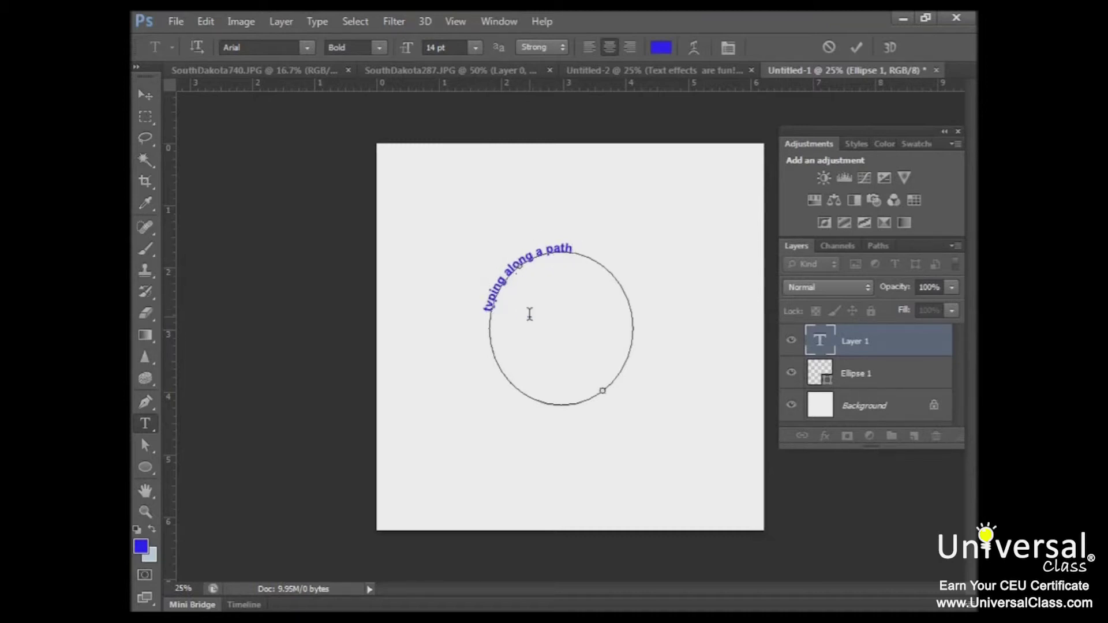
# Check the type tool variants and commit 'typing along a path' on the circle.
pyautogui.rightClick(147, 424)
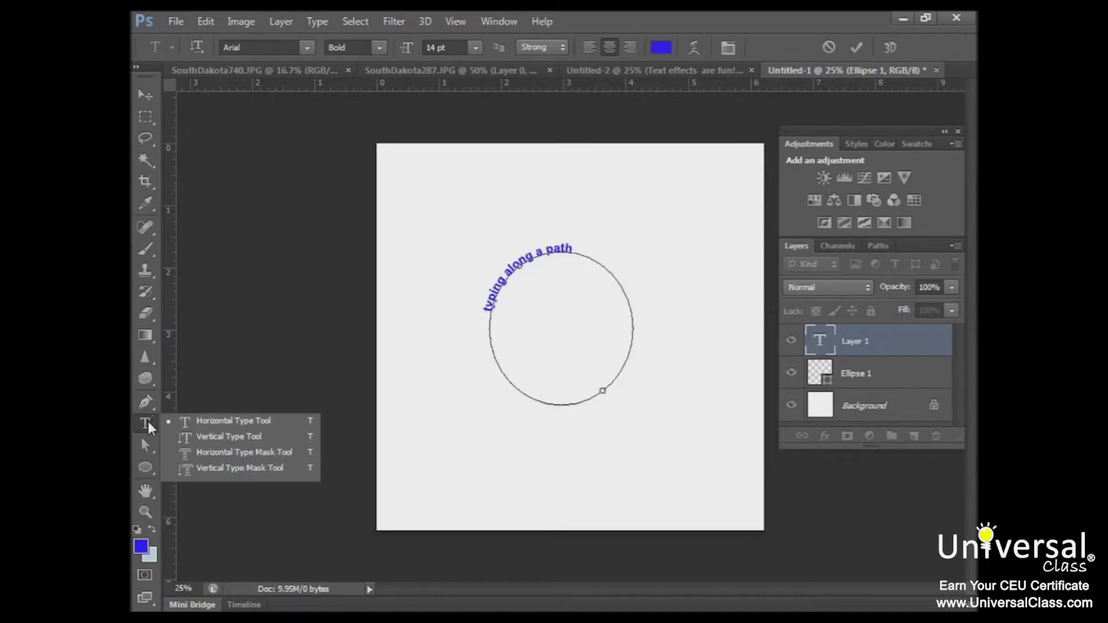
pyautogui.click(433, 324)
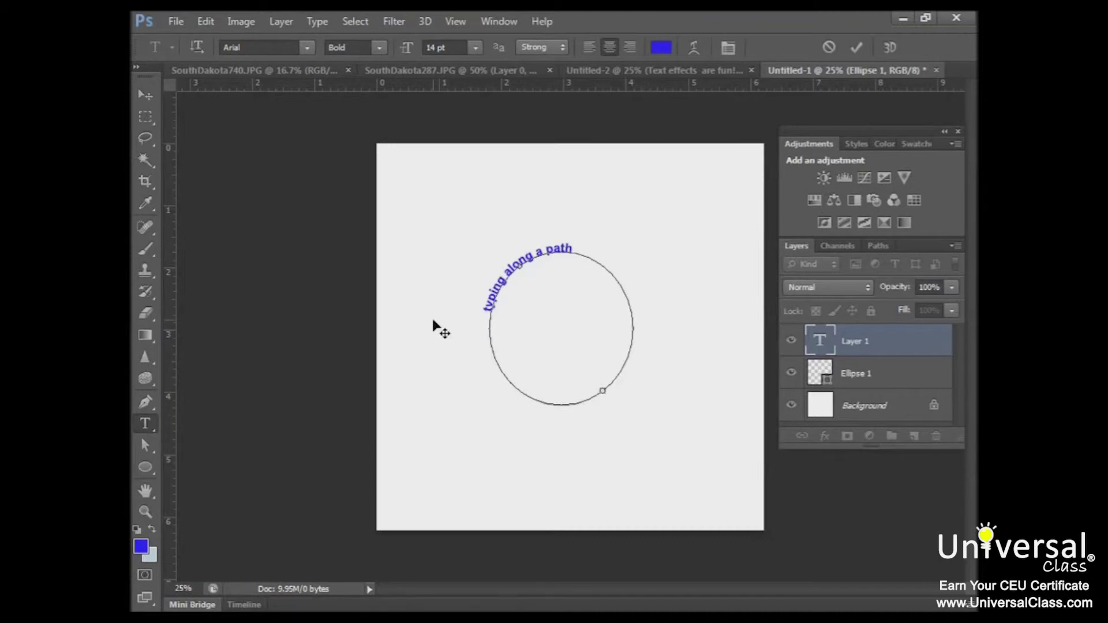
pyautogui.rightClick(148, 427)
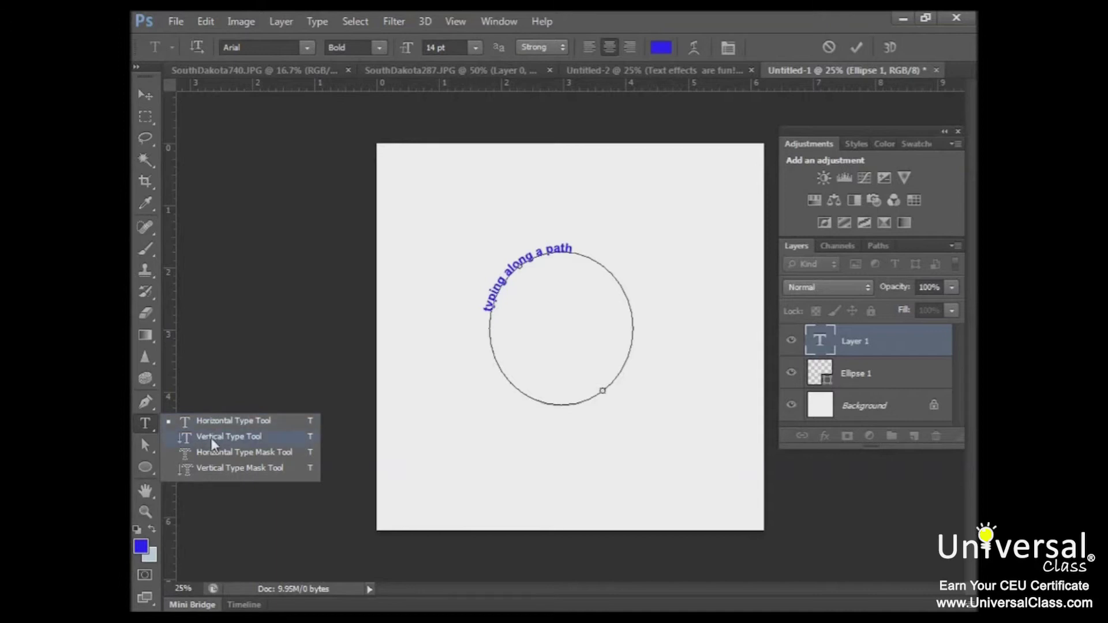
pyautogui.click(145, 94)
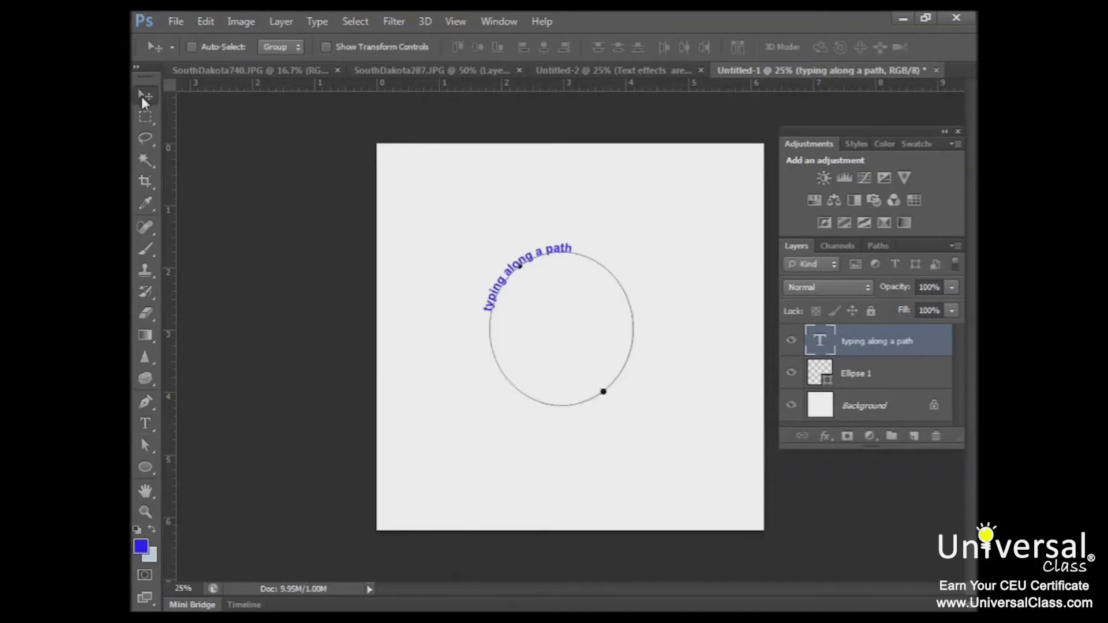
# Reshape the circle with Direct Selection, slide the text along it, and return to Untitled-2.
pyautogui.moveTo(571, 258)
pyautogui.mouseDown()
pyautogui.moveTo(580, 275)
pyautogui.moveTo(575, 263)
pyautogui.mouseUp()
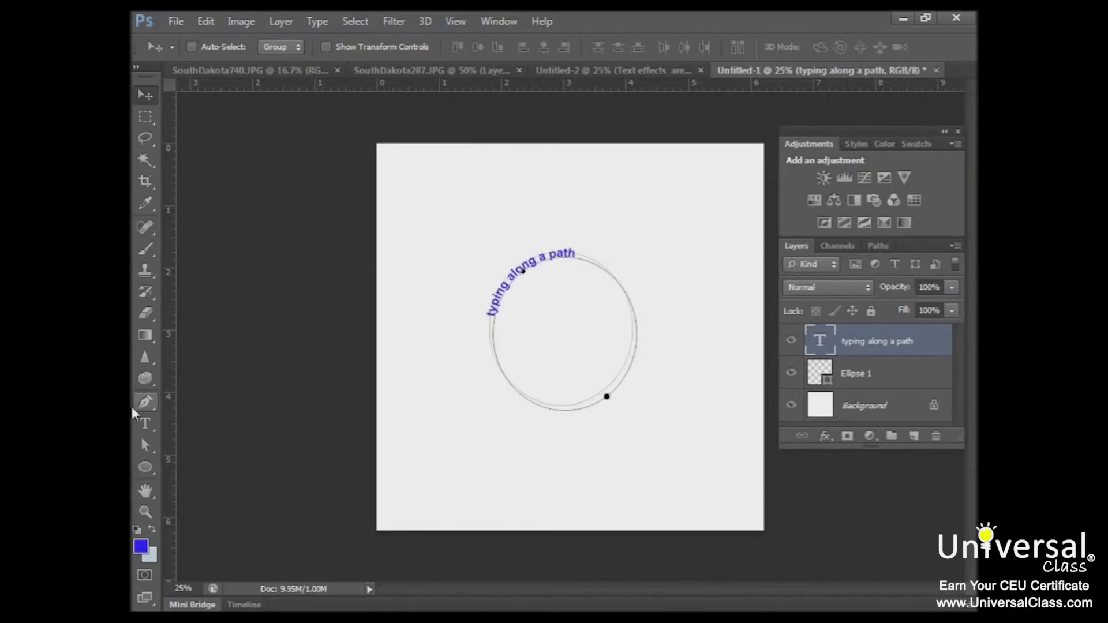
pyautogui.click(146, 445)
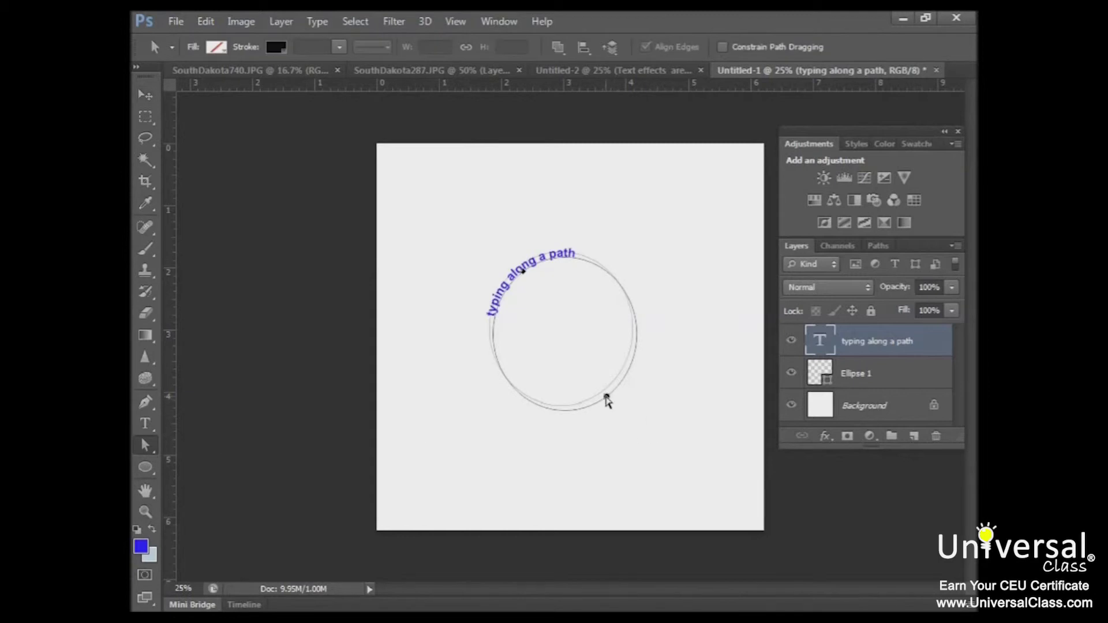
pyautogui.moveTo(606, 397); pyautogui.dragTo(598, 375)
pyautogui.moveTo(530, 294); pyautogui.dragTo(473, 331)
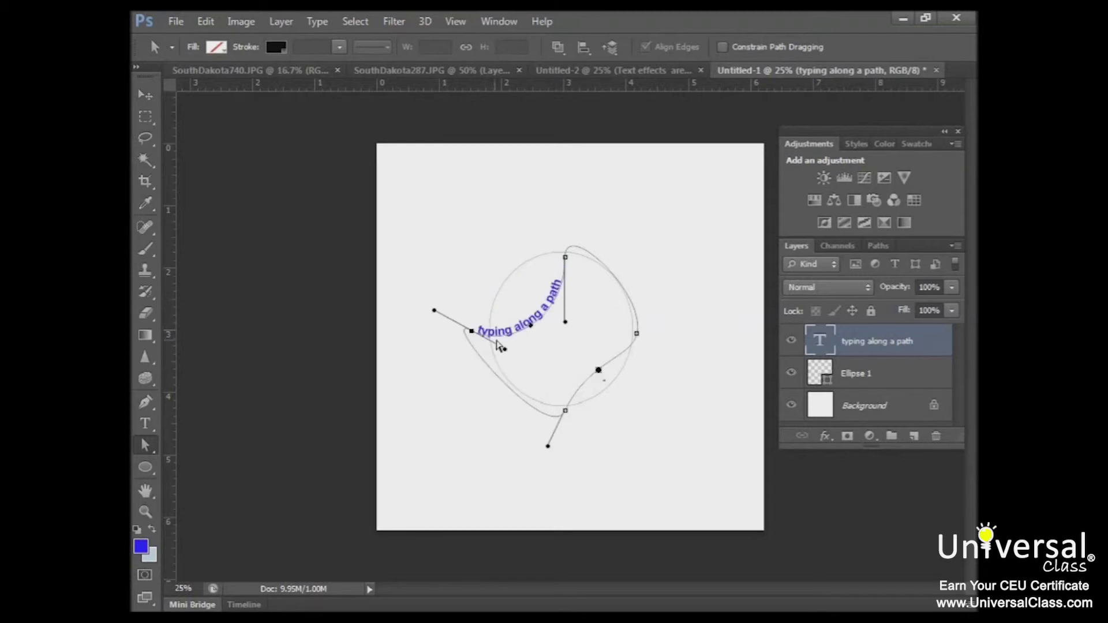
pyautogui.moveTo(565, 257); pyautogui.dragTo(575, 235)
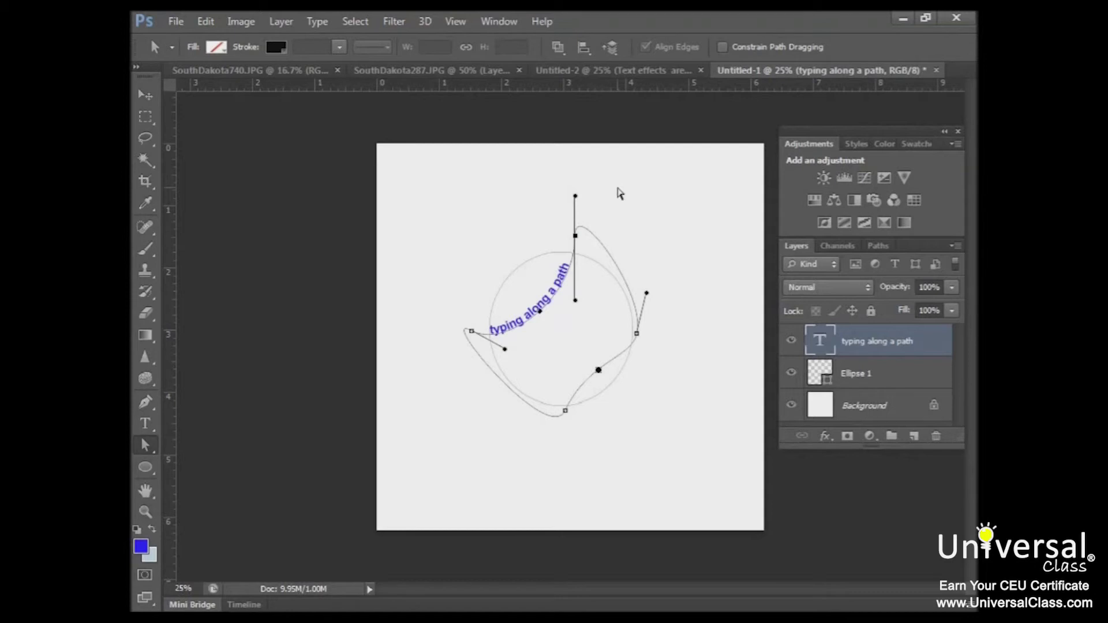
pyautogui.click(616, 70)
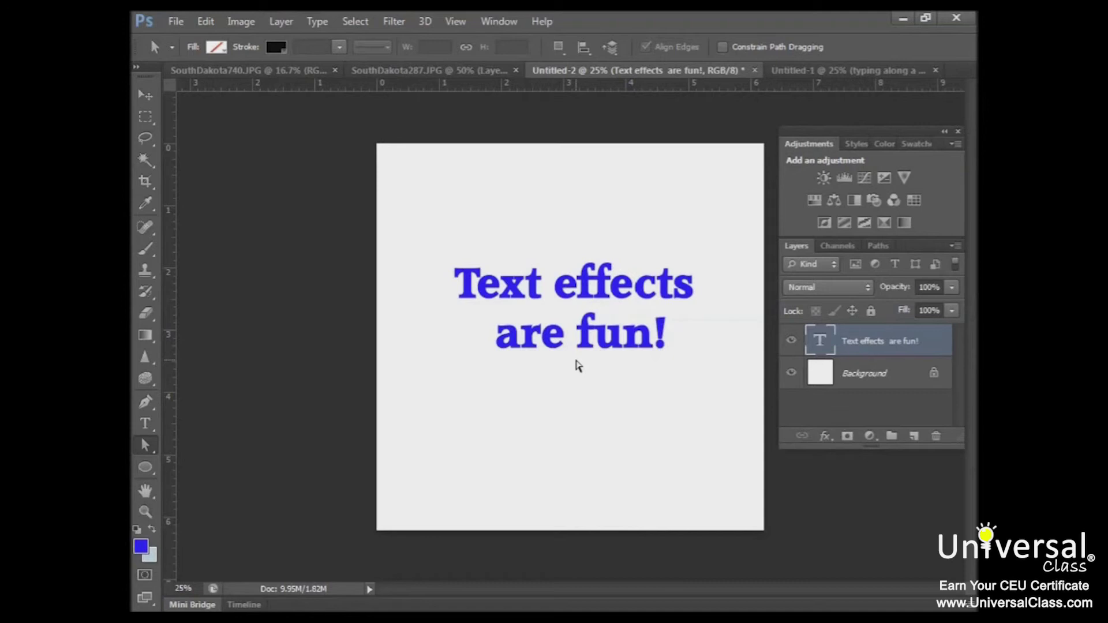
# Duplicate the 'Text effects are fun!' layer.
pyautogui.click(145, 424)
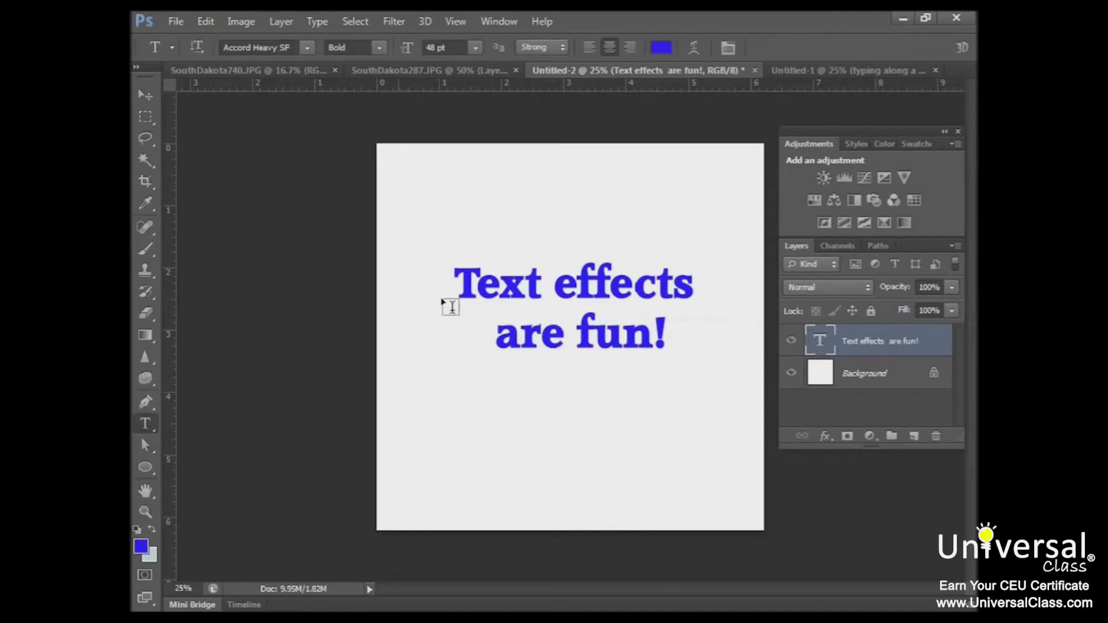
pyautogui.rightClick(870, 344)
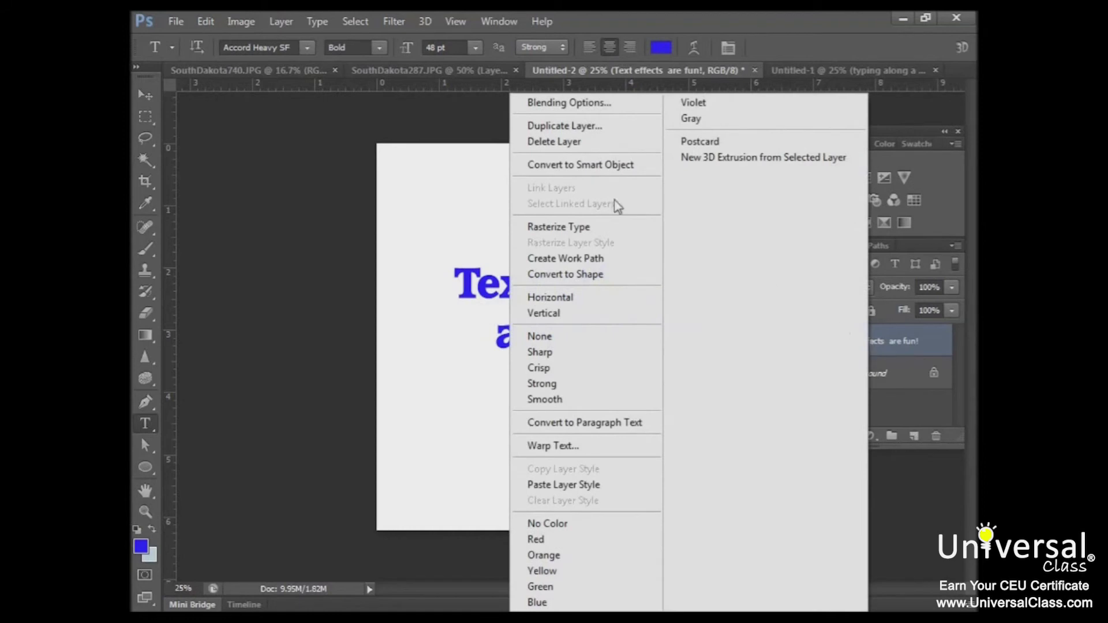
pyautogui.click(611, 126)
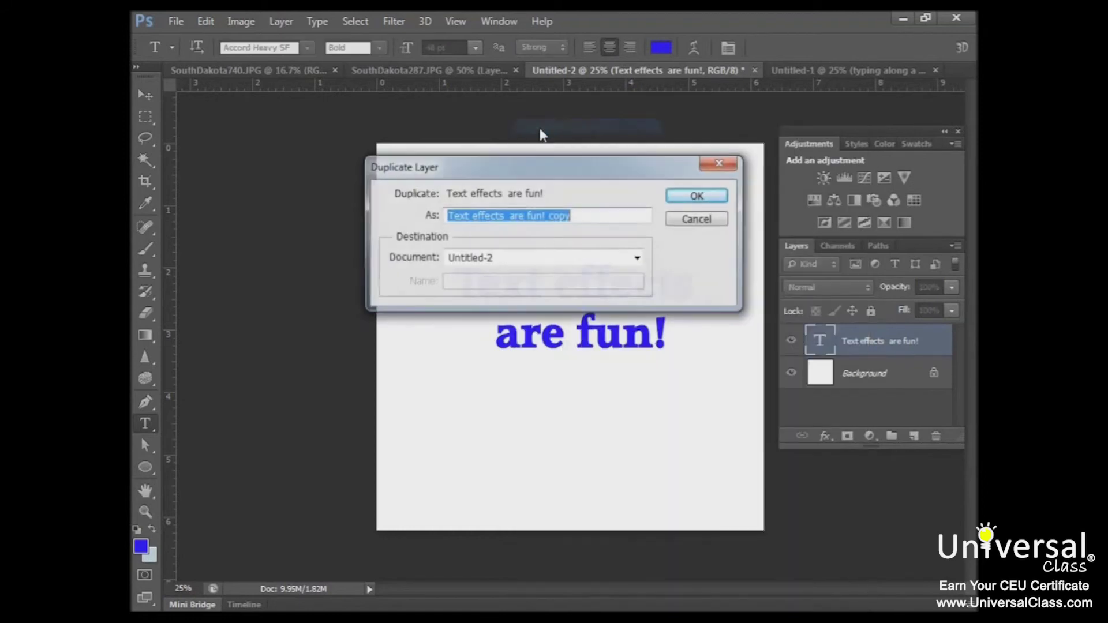
pyautogui.click(697, 195)
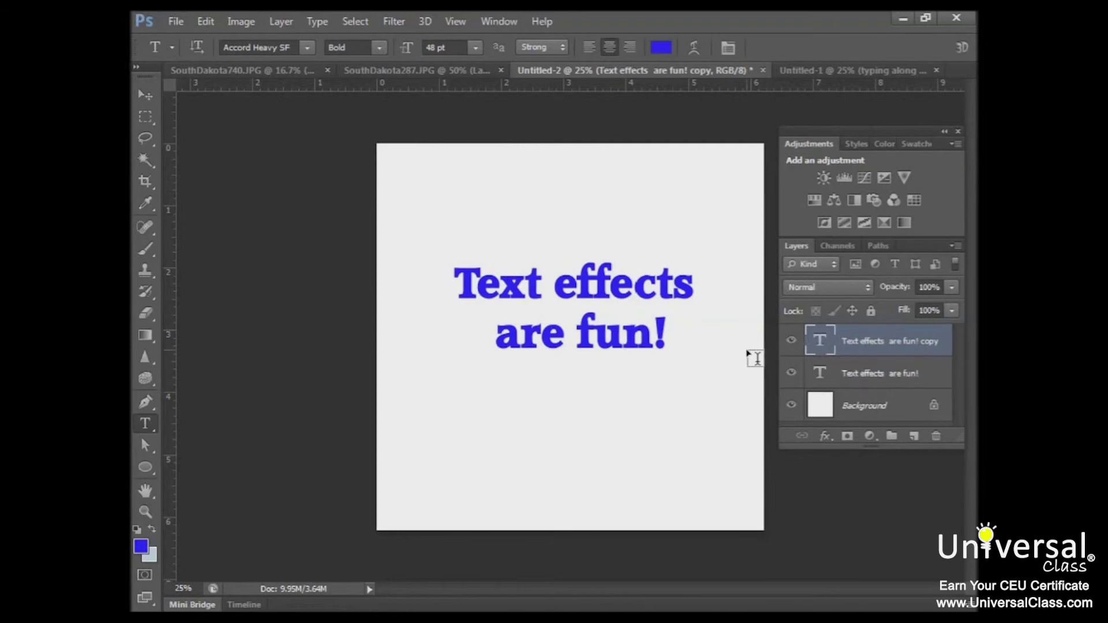
# Rasterize the type on the 'Text effects are fun! copy' layer.
pyautogui.rightClick(846, 342)
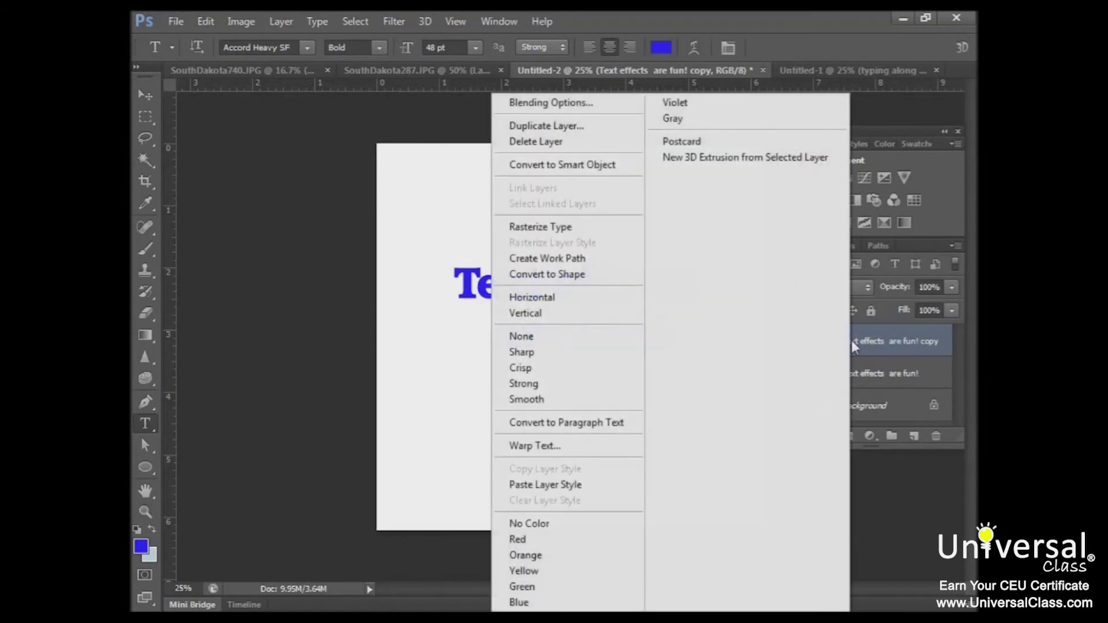
pyautogui.click(583, 228)
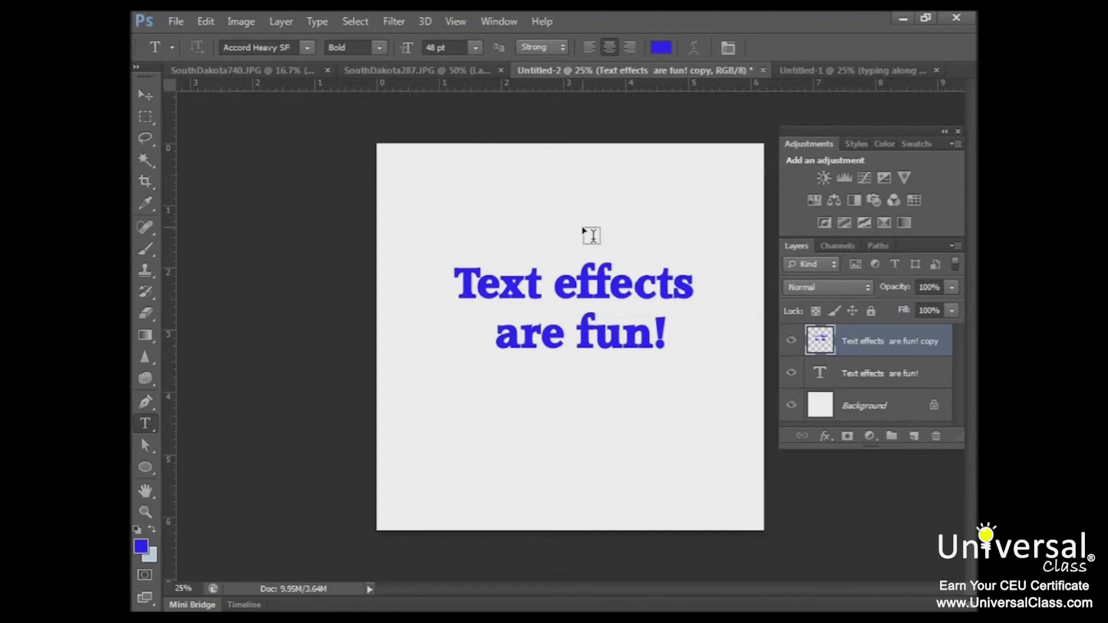
pyautogui.rightClick(881, 343)
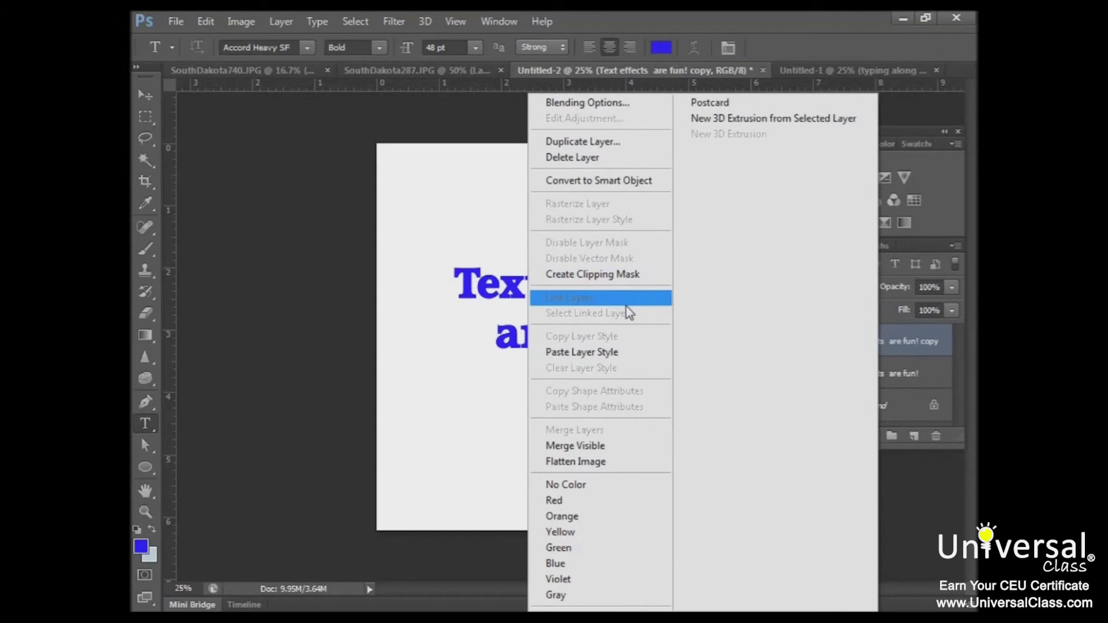
pyautogui.click(577, 104)
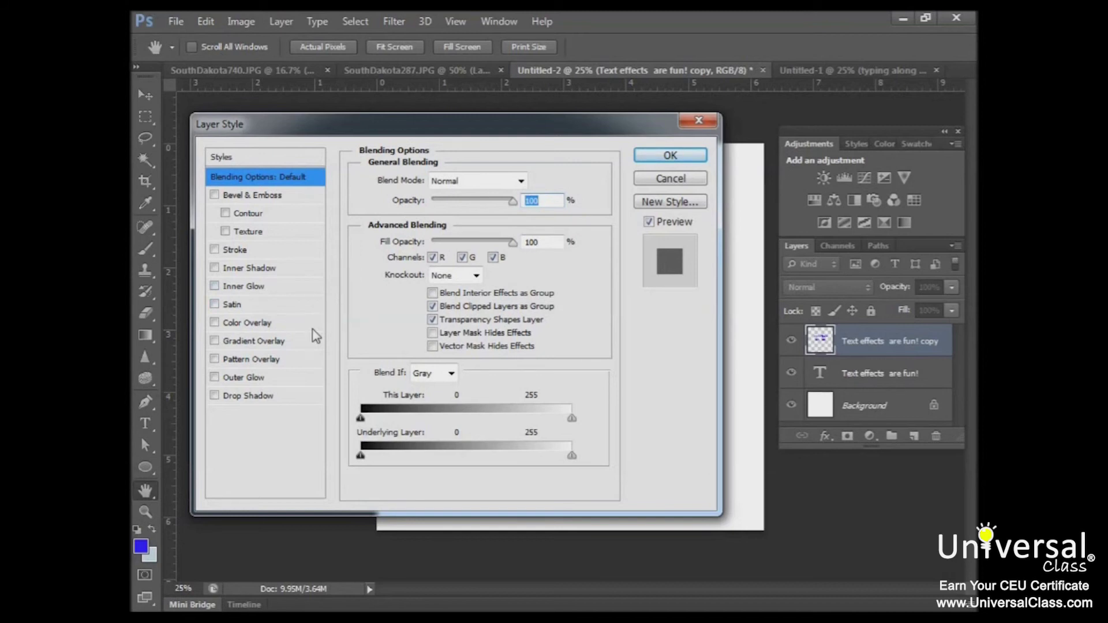
# Turn on a grey Gradient Overlay for the rasterized text copy.
pyautogui.click(214, 340)
pyautogui.click(216, 341)
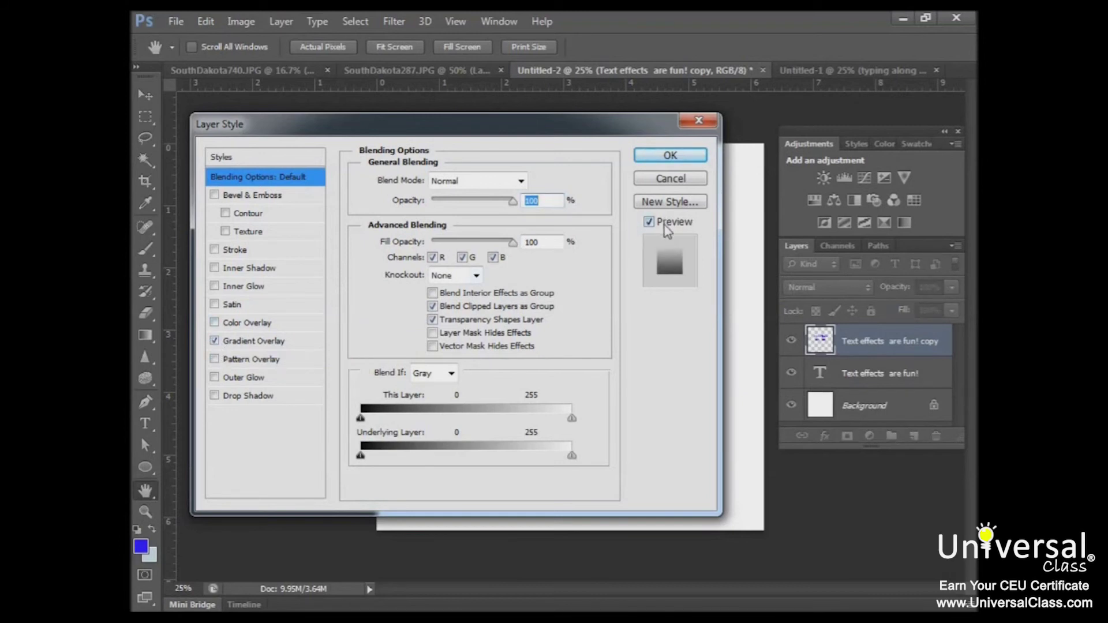
pyautogui.moveTo(637, 134); pyautogui.dragTo(305, 88)
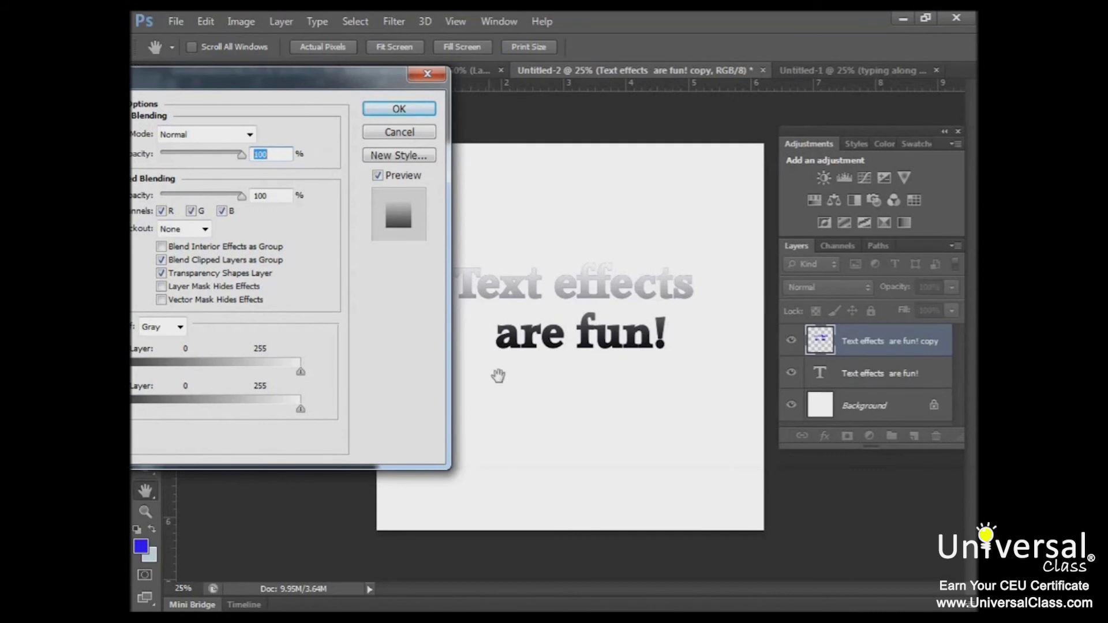
pyautogui.moveTo(272, 87); pyautogui.dragTo(486, 65)
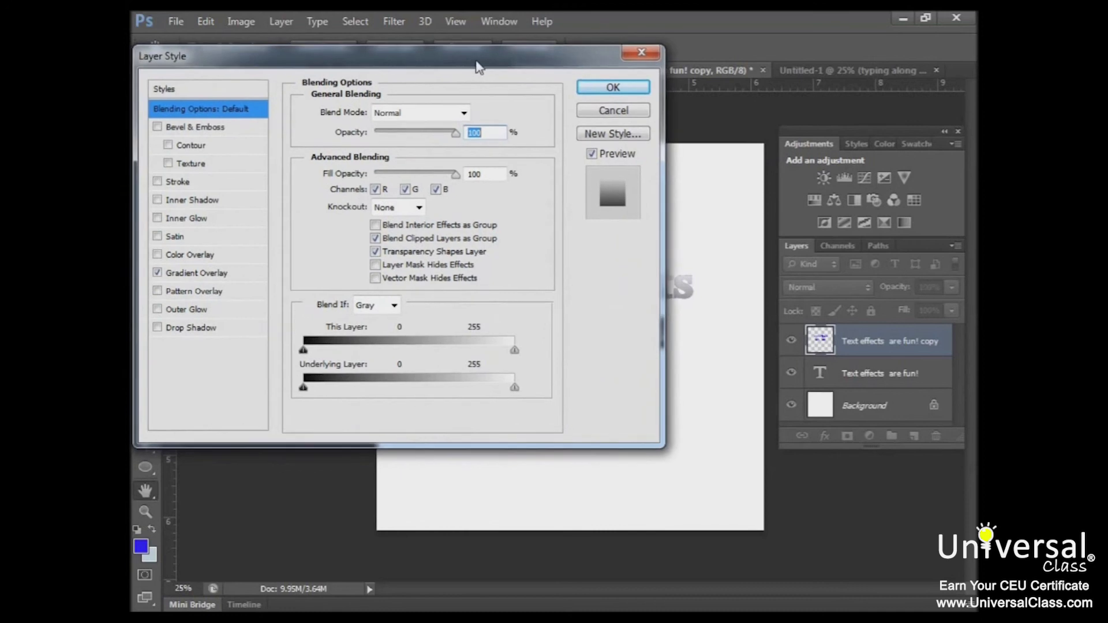
# Add a 13 px black outside stroke at 96% opacity and apply the effects.
pyautogui.click(157, 182)
pyautogui.moveTo(563, 58)
pyautogui.mouseDown()
pyautogui.moveTo(546, 75)
pyautogui.moveTo(678, 356)
pyautogui.mouseUp()
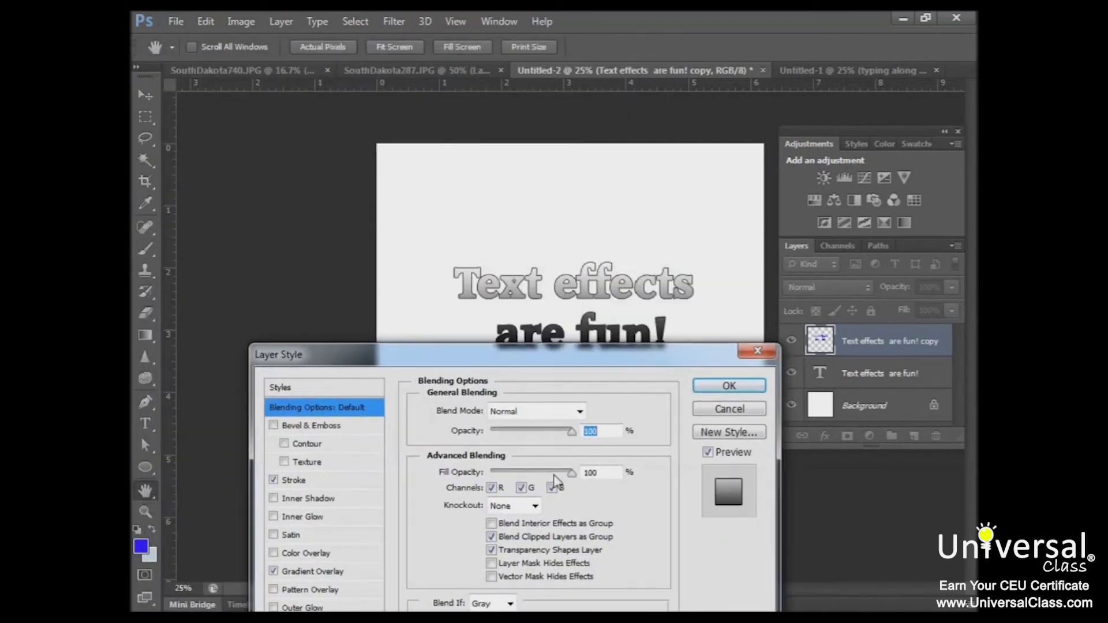
pyautogui.moveTo(571, 431)
pyautogui.mouseDown()
pyautogui.moveTo(552, 431)
pyautogui.moveTo(568, 436)
pyautogui.mouseUp()
pyautogui.moveTo(532, 366); pyautogui.dragTo(445, 151)
pyautogui.click(219, 265)
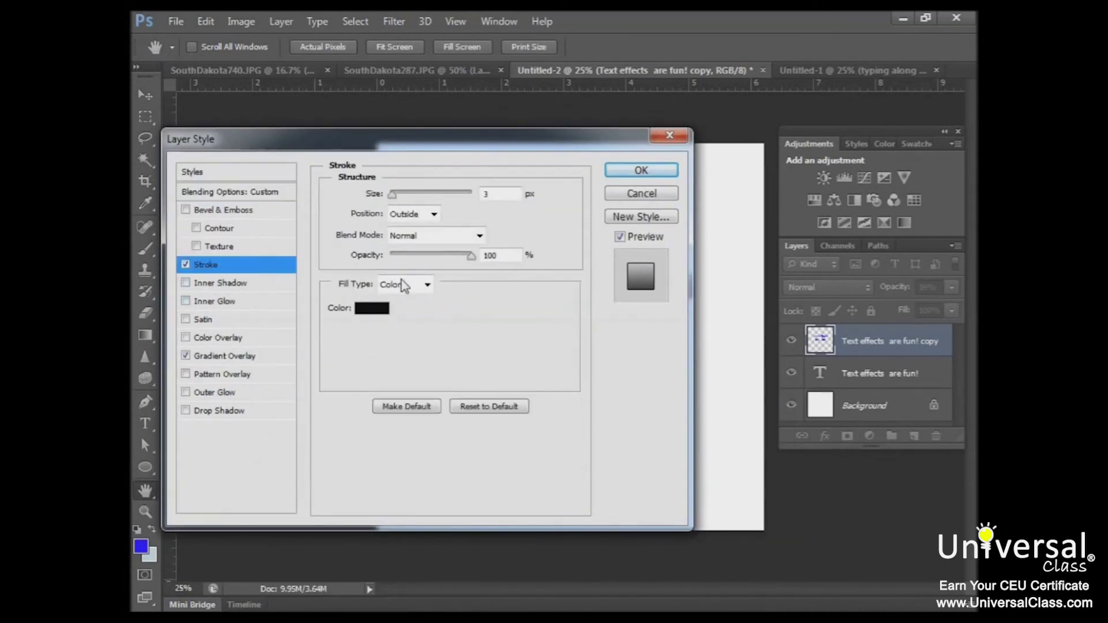
pyautogui.moveTo(390, 192); pyautogui.dragTo(398, 194)
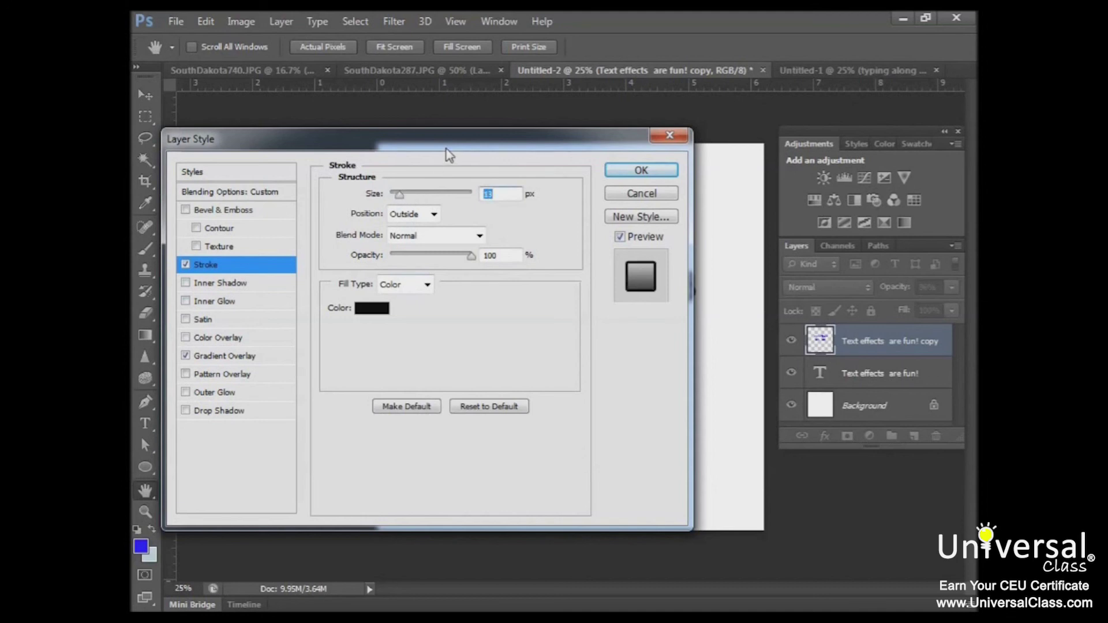
pyautogui.moveTo(451, 153); pyautogui.dragTo(397, 161)
pyautogui.click(587, 179)
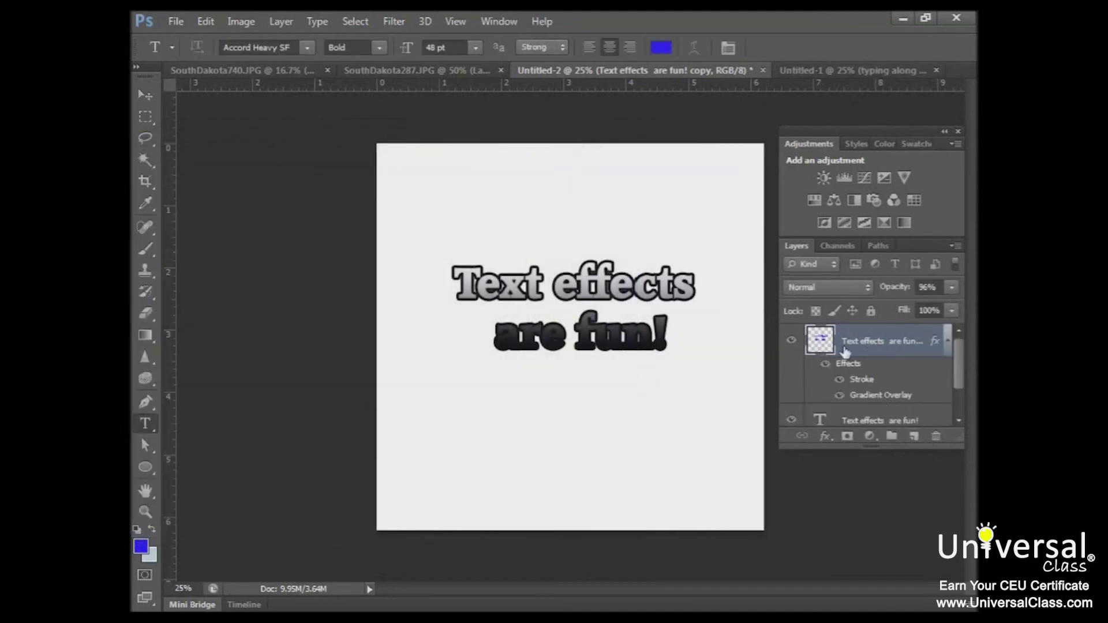
# Reopen the copy's Stroke effect and lower its size for a slim outline.
pyautogui.moveTo(905, 447); pyautogui.dragTo(905, 521)
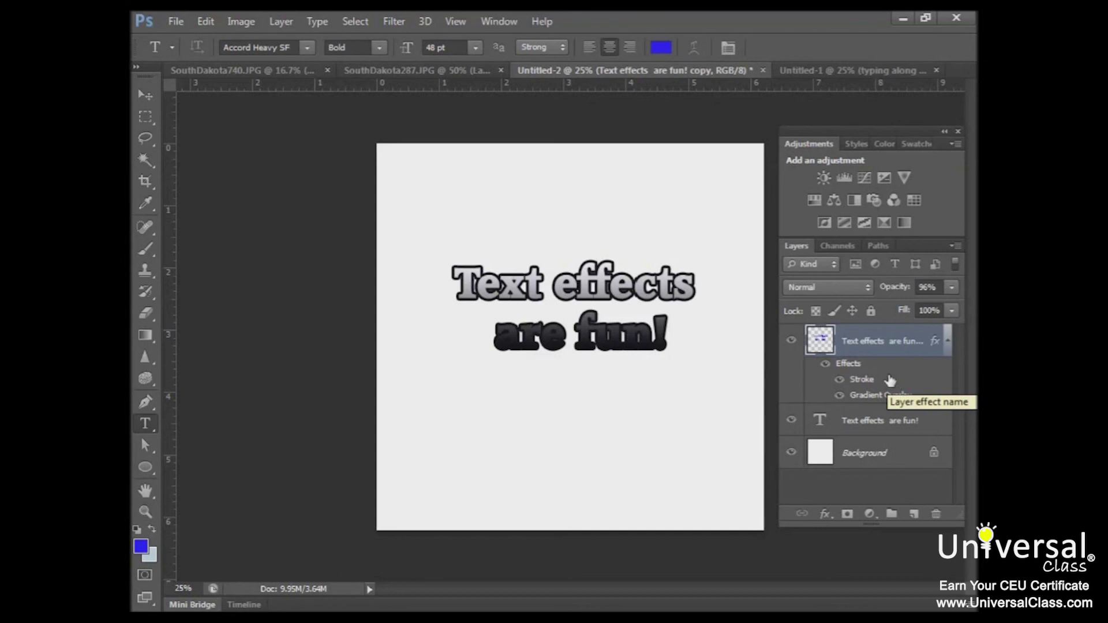
pyautogui.doubleClick(857, 381)
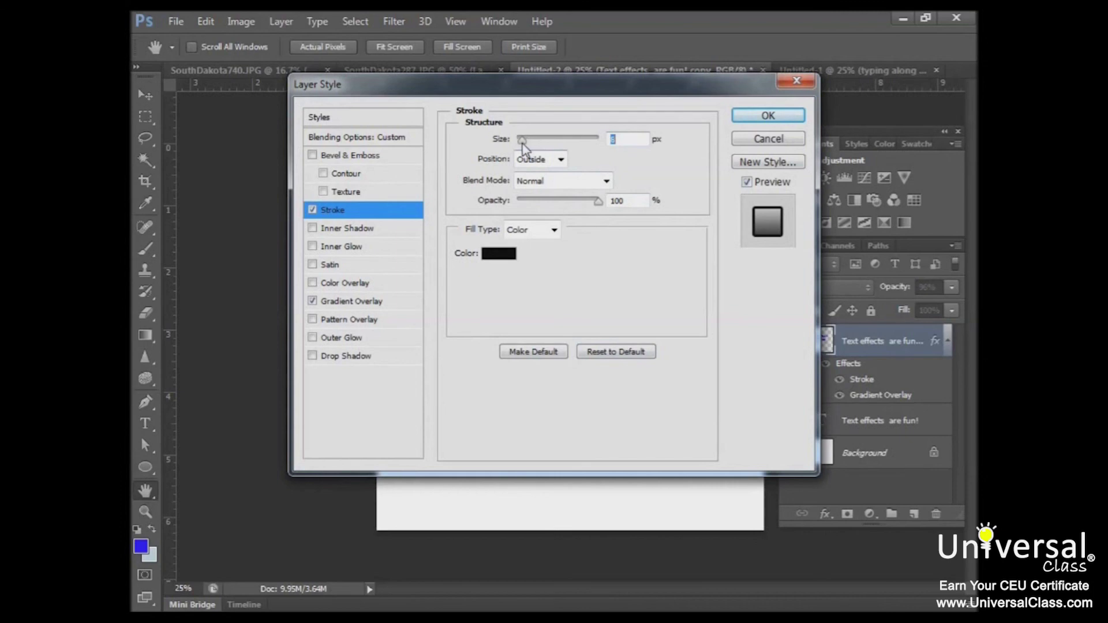
pyautogui.click(746, 119)
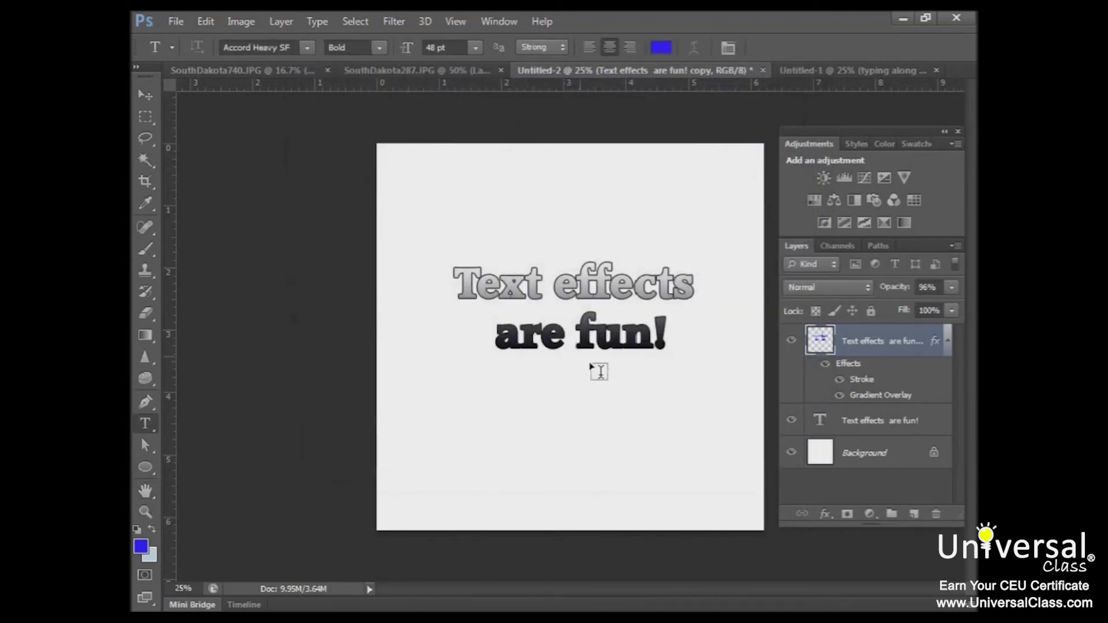